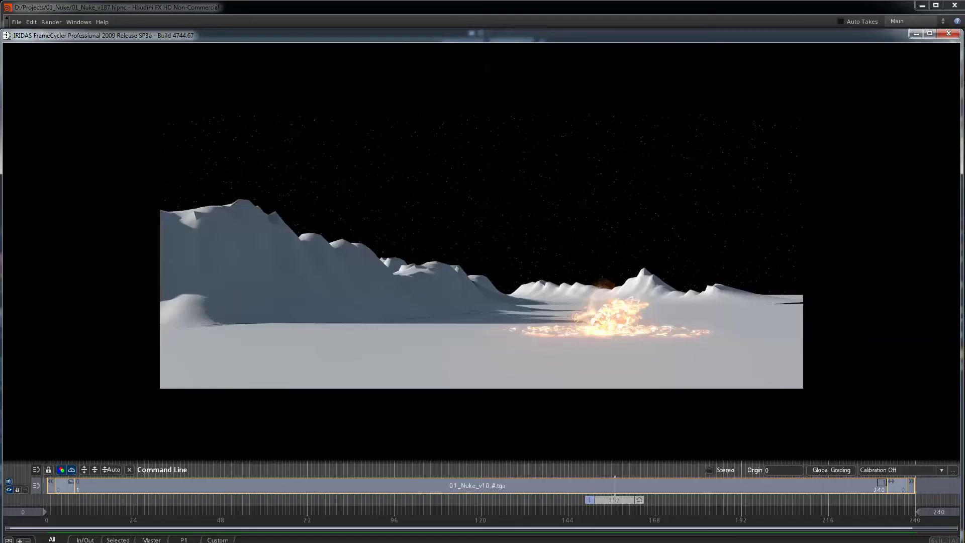
- Leave the flipbook, enter 03_EnergyCrestsElectricity, and display the attr_uv, noise and width stages
key(Escape)
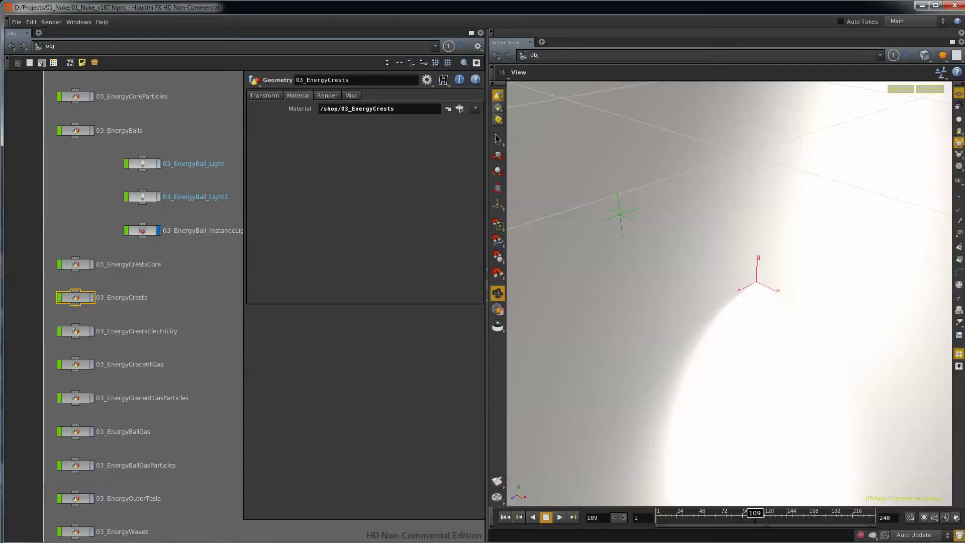
double_click(75, 330)
key(h)
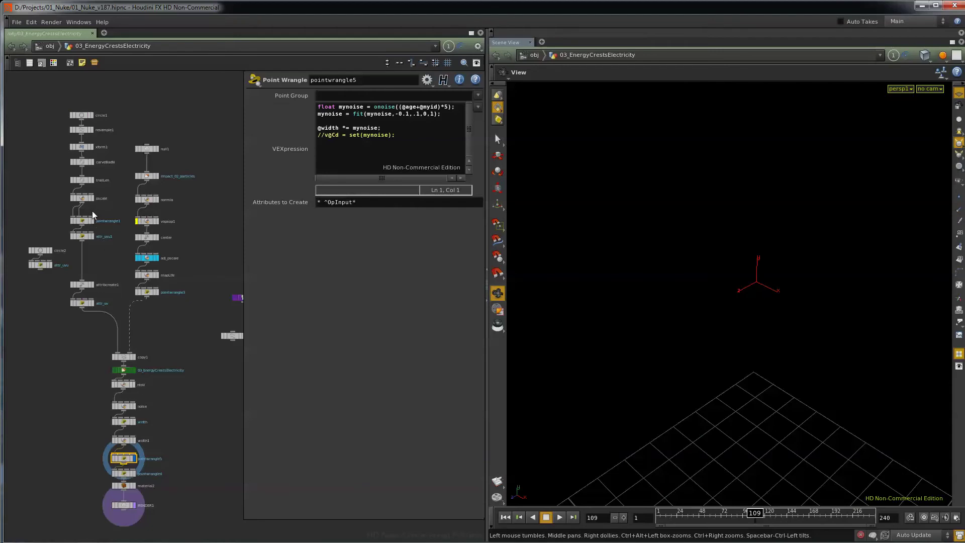
scroll(89, 266, up, 2)
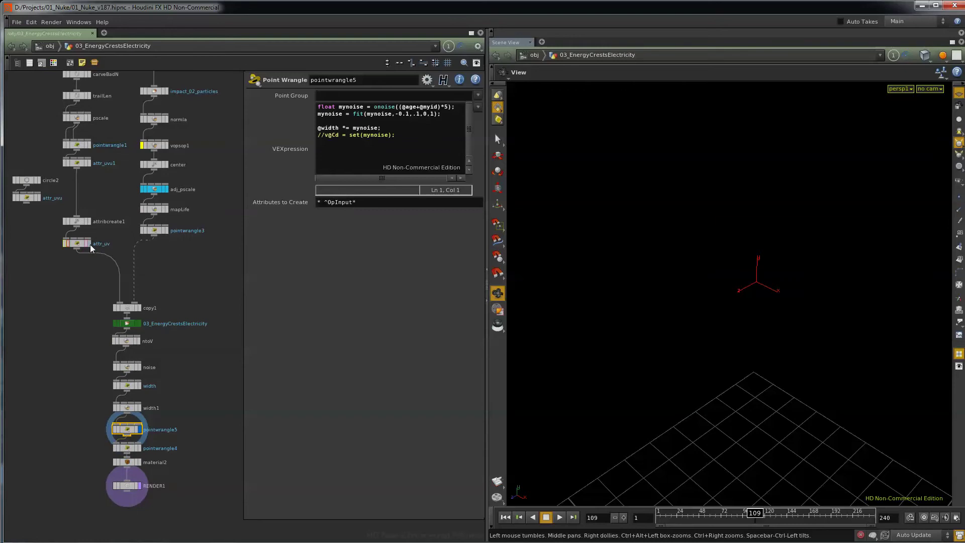
click(88, 244)
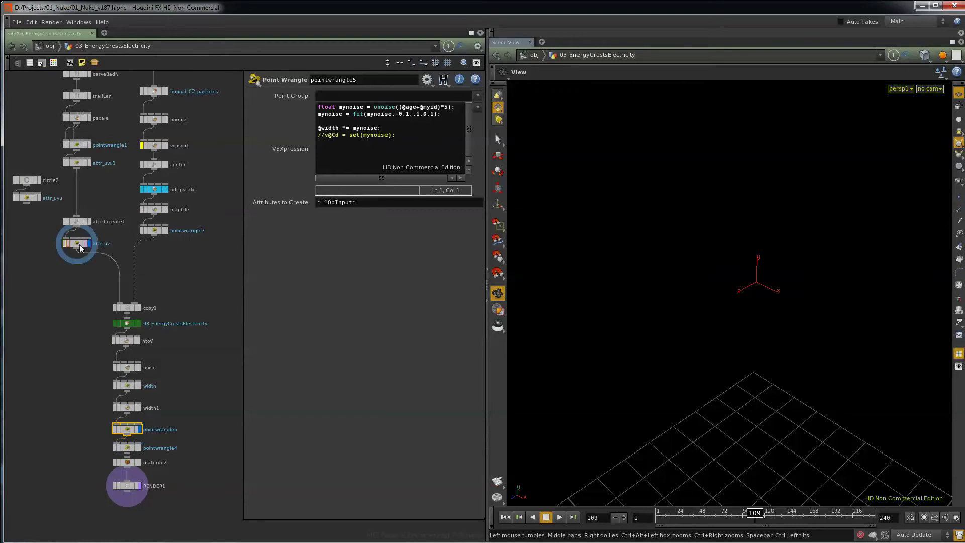
click(138, 366)
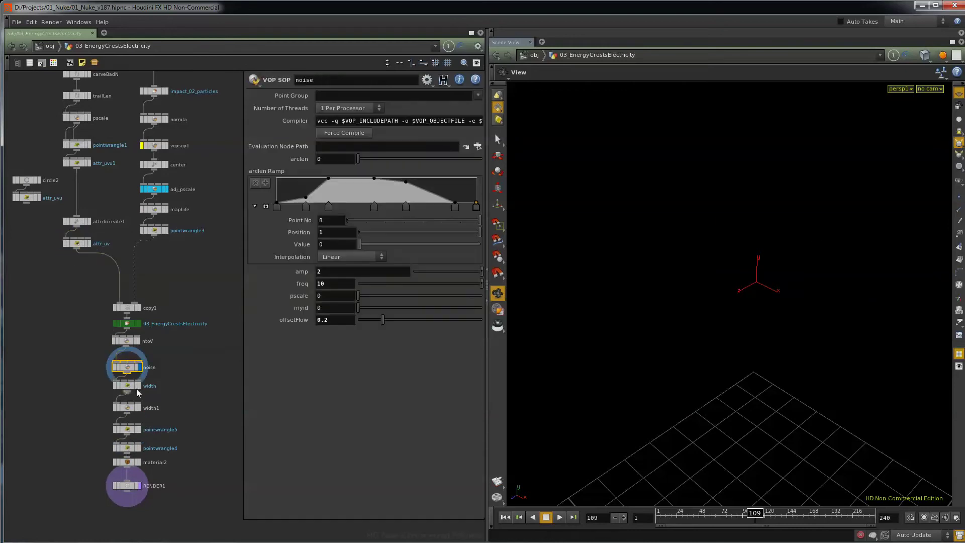
click(139, 385)
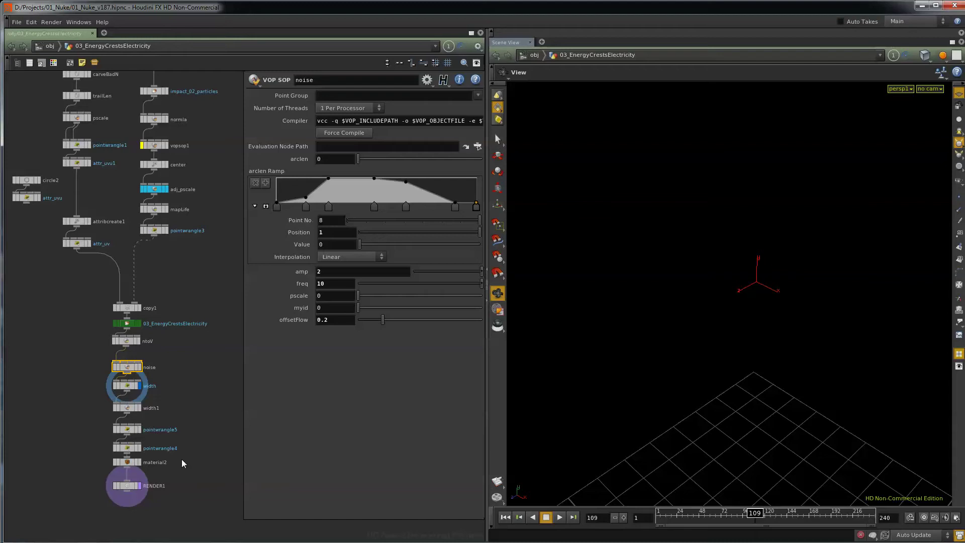
- Orbit around the electricity curves while scrubbing the animation between frames 80 and 129
drag(696, 291, 659, 462)
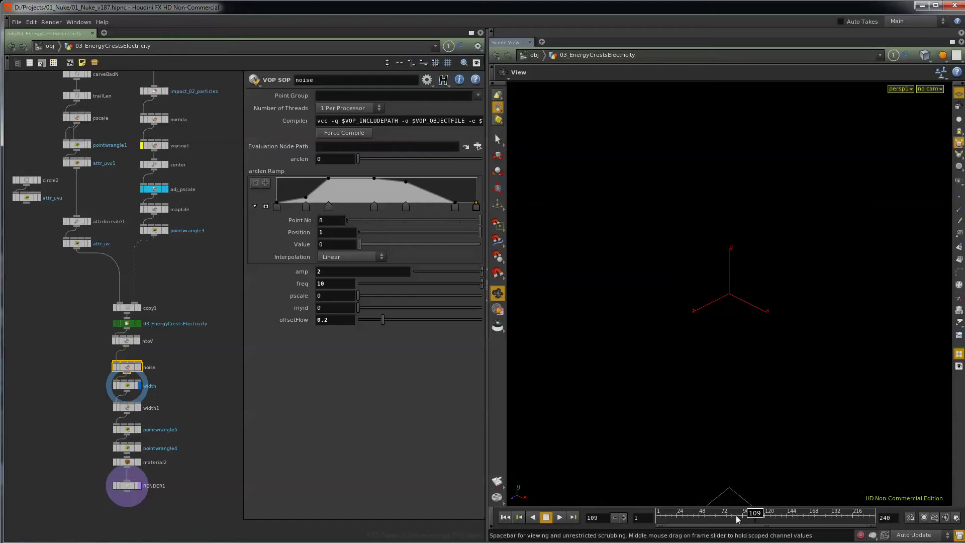
drag(746, 512, 789, 520)
key(h)
drag(731, 392, 853, 293)
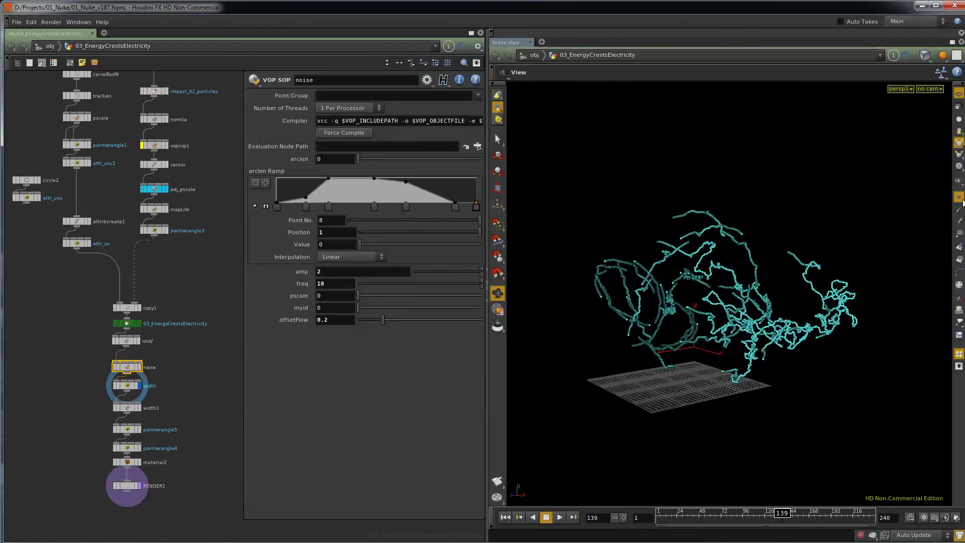
drag(645, 403, 724, 449)
drag(781, 513, 810, 523)
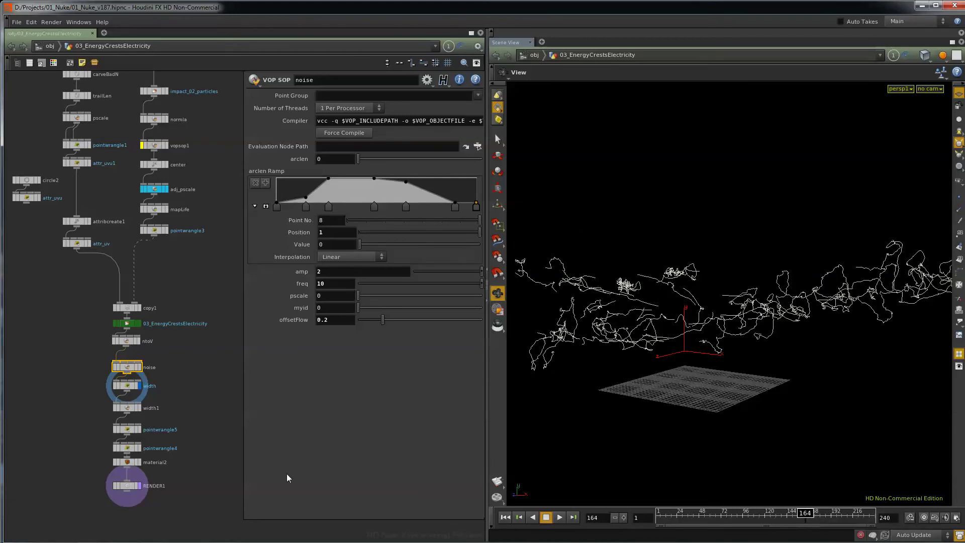
- Compare the pointwrangle4 uv-scaling code with pointwrangle5's width-noise code around frame 148
scroll(138, 461, up, 3)
click(139, 445)
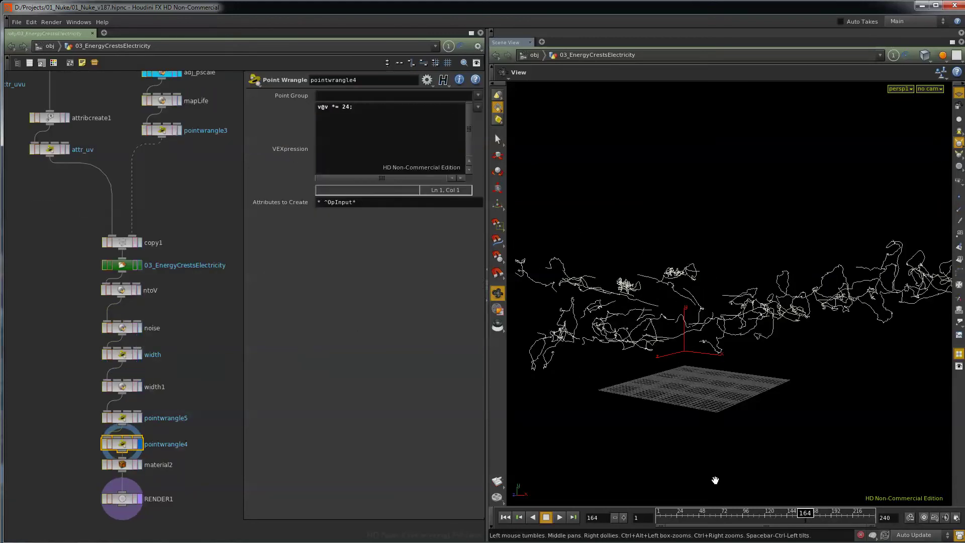
mouse_move(804, 513)
mouse_down()
mouse_move(782, 513)
mouse_move(790, 514)
mouse_up()
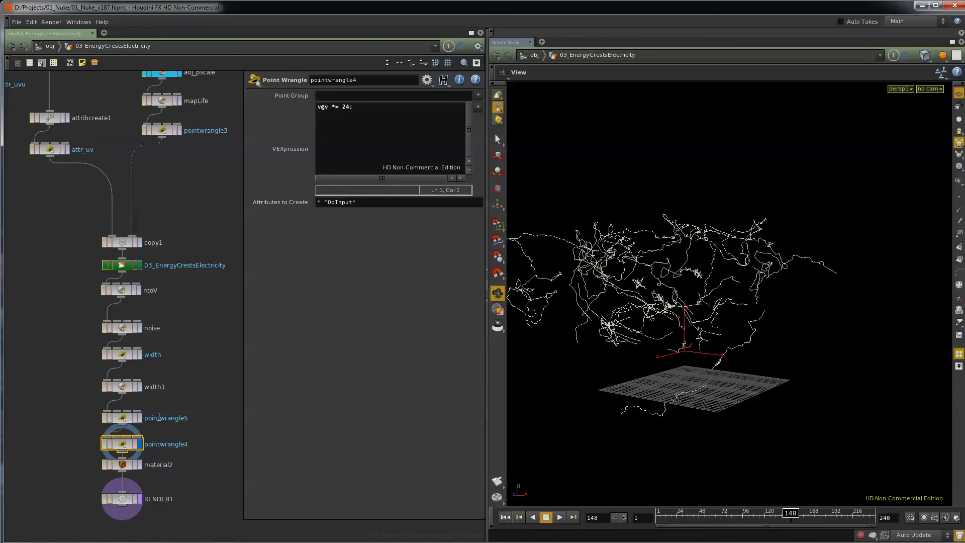
click(122, 420)
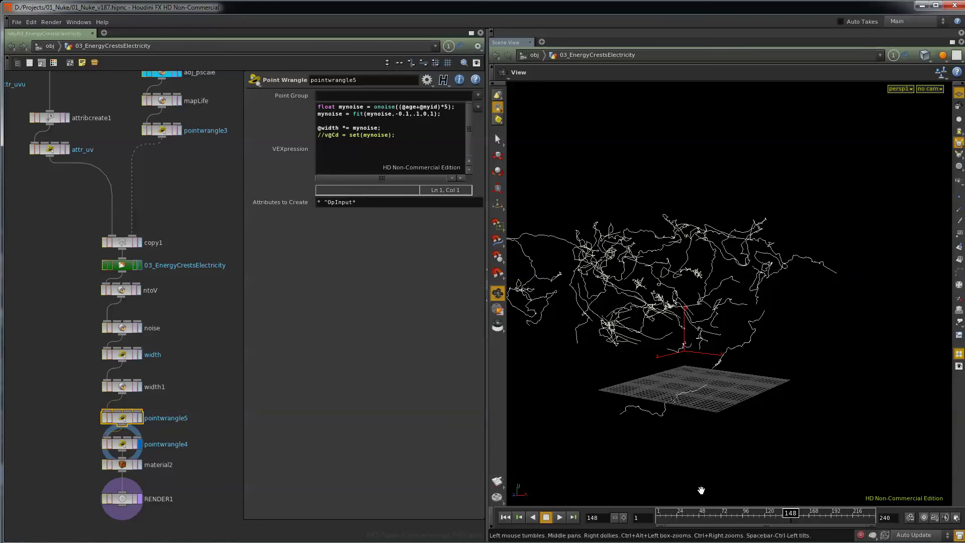
drag(778, 514, 794, 536)
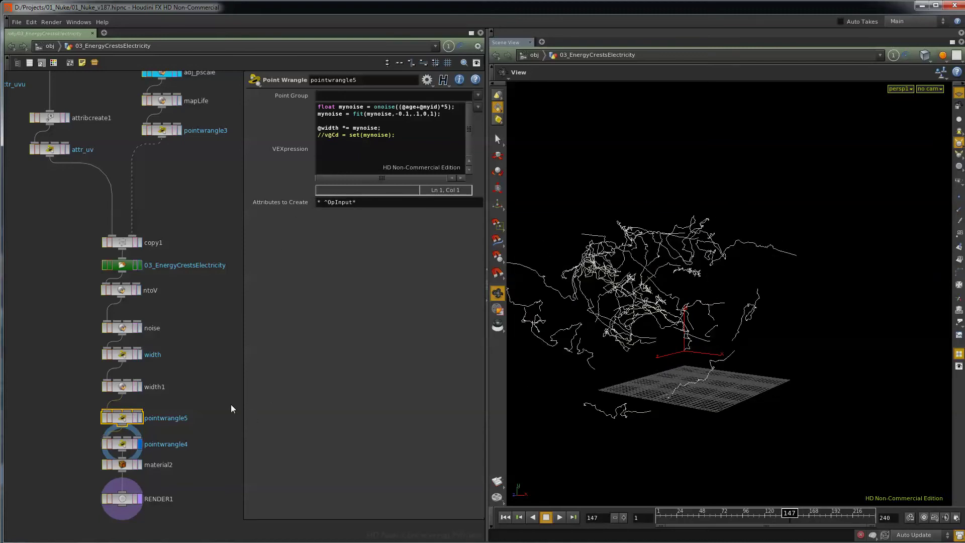
- Dive into 03_EnergyCrestsCore, frame its whole node network, then go back up to /obj
click(45, 49)
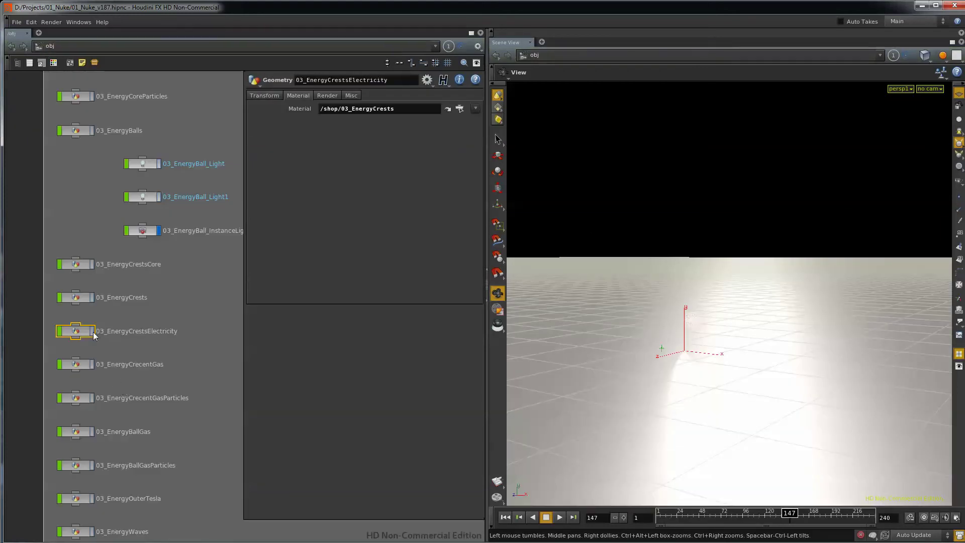
click(80, 265)
key(i)
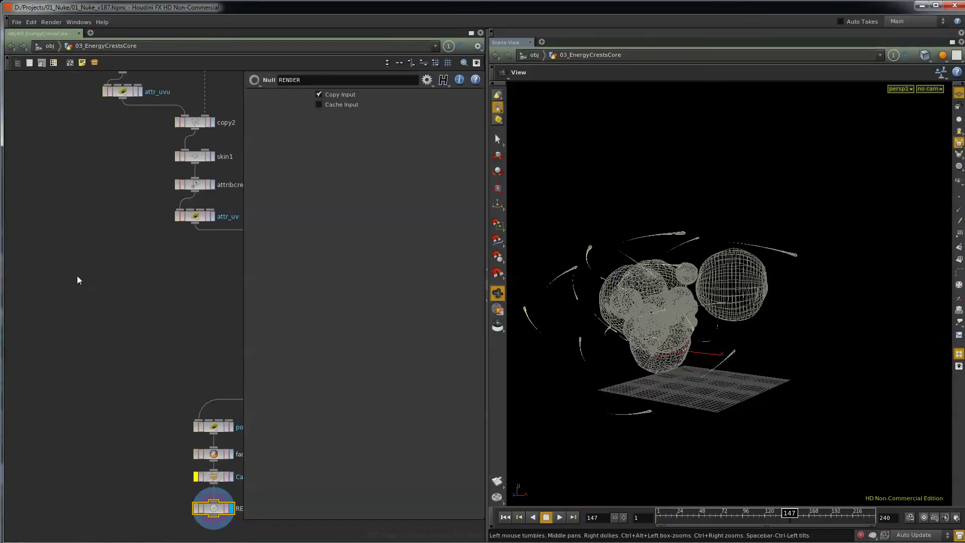
key(h)
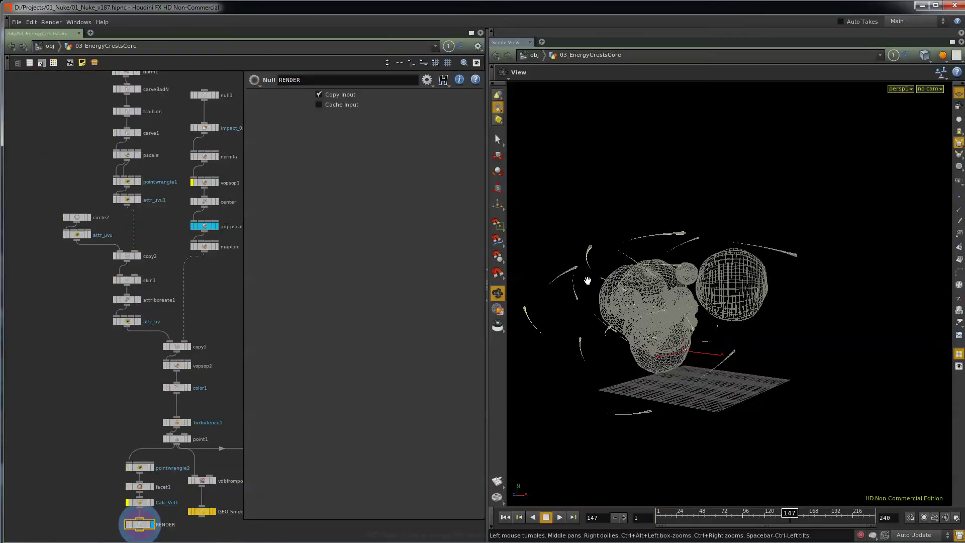
scroll(105, 432, down, 4)
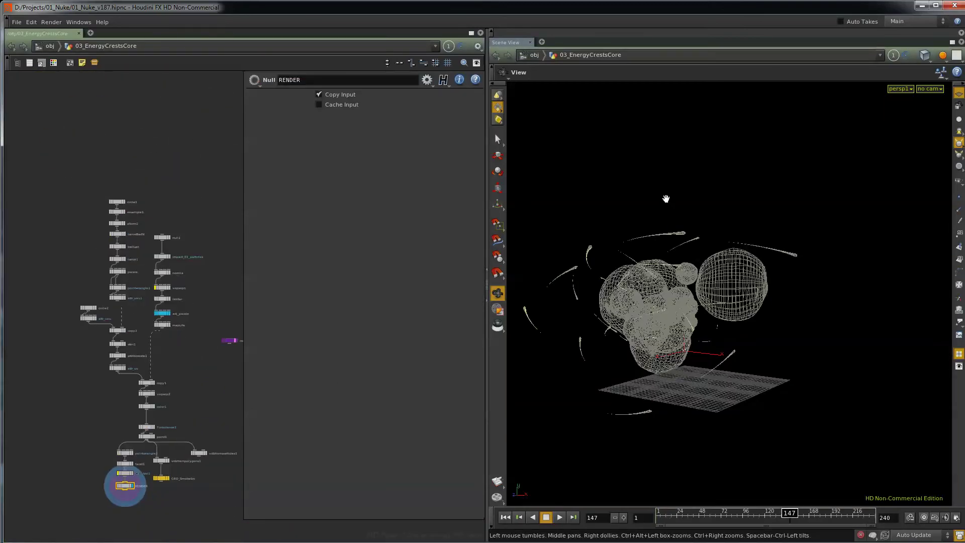
click(52, 47)
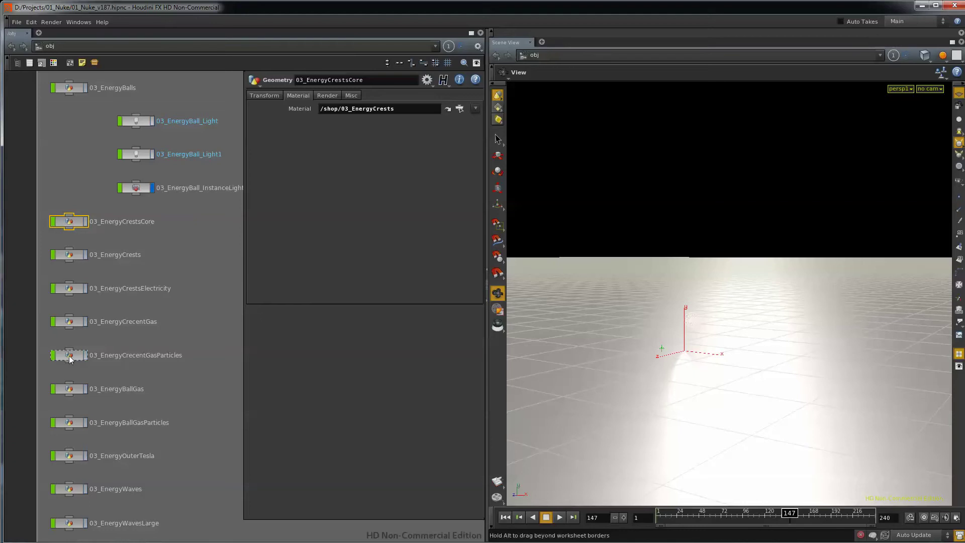
- Enter 03_EnergyCrecentGas and review the 03_EnergyGas_Sim file cache parameters
click(68, 355)
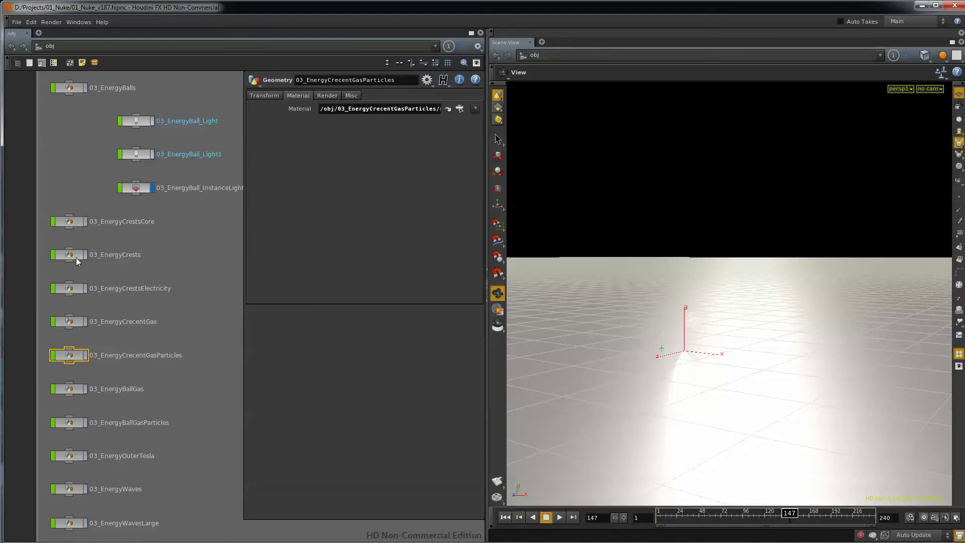
click(72, 322)
double_click(71, 321)
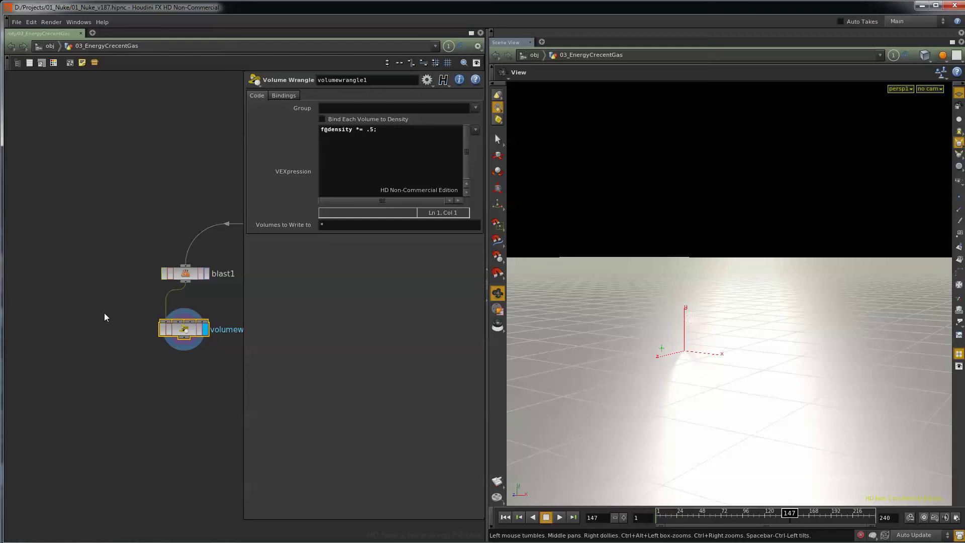
scroll(161, 322, up, 3)
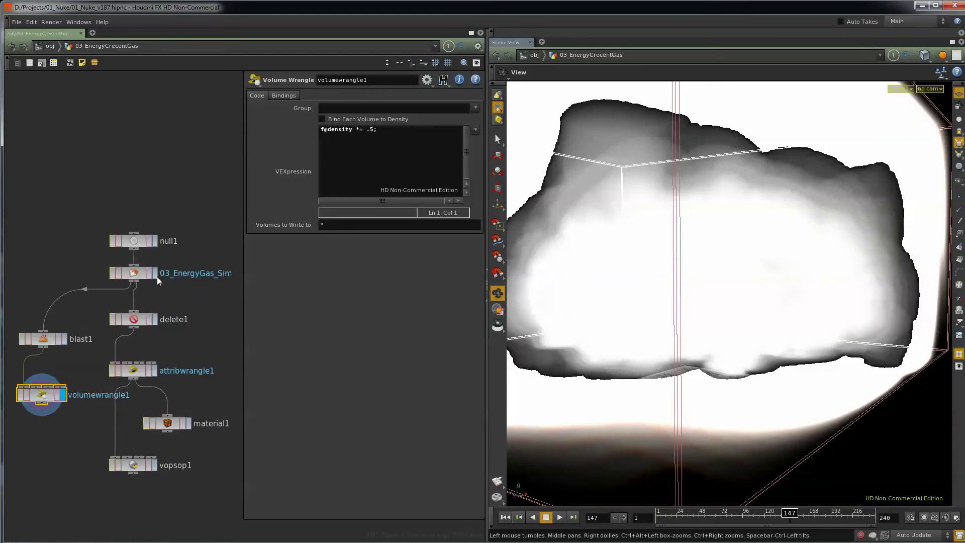
click(134, 273)
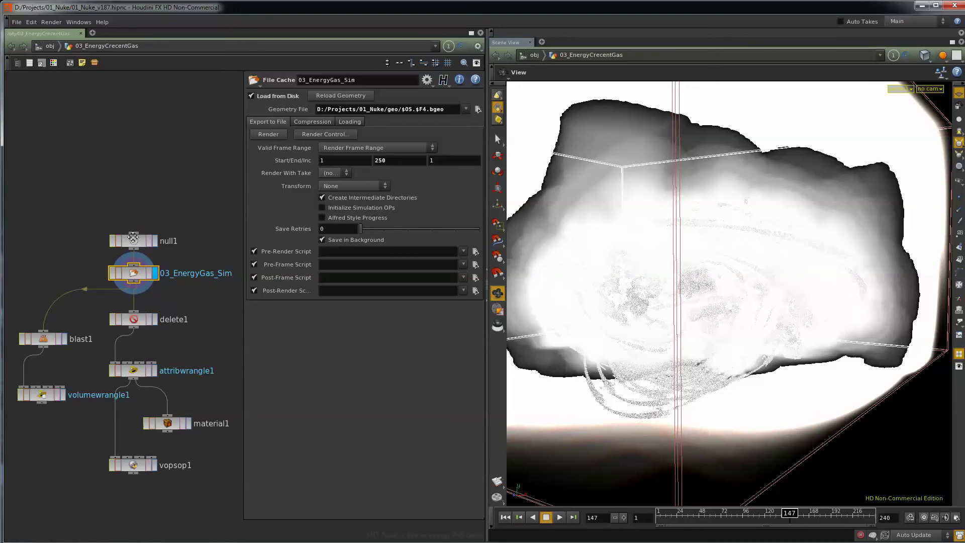
scroll(101, 393, down, 5)
scroll(101, 393, up, 3)
scroll(106, 428, up, 3)
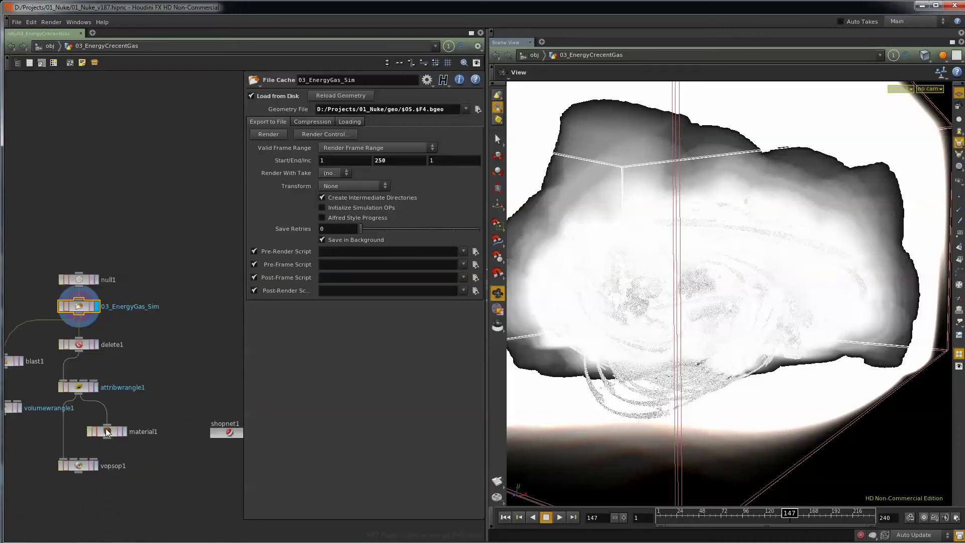
scroll(114, 256, up, 1)
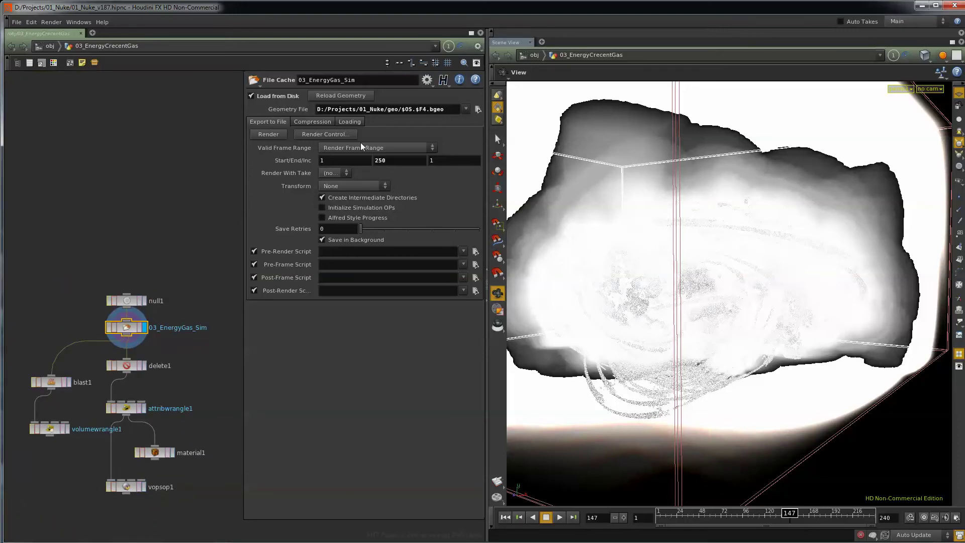
scroll(725, 215, down, 6)
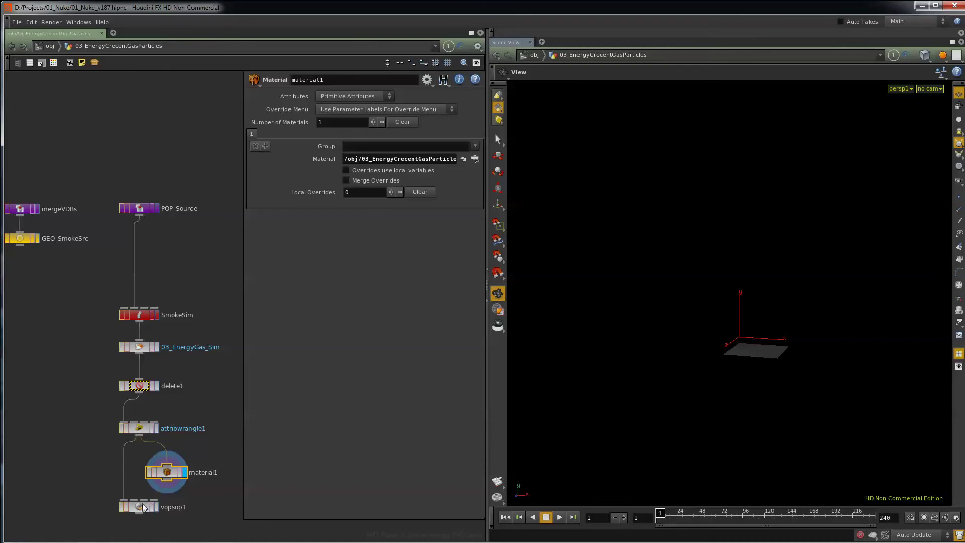
- Inside SmokeSim, delete the unused popadvectbyvolumes1 and popobject2 nodes
double_click(141, 314)
scroll(145, 351, down, 5)
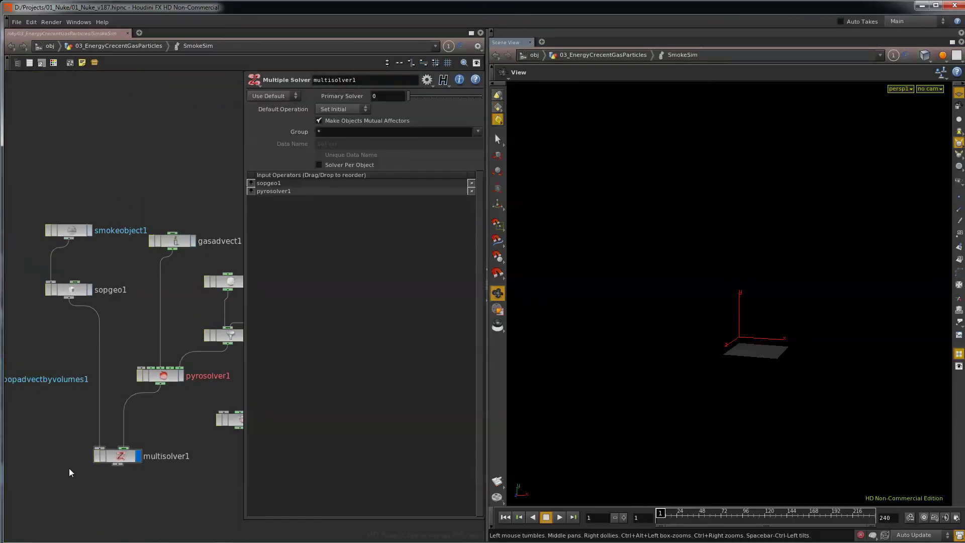
click(105, 395)
key(Delete)
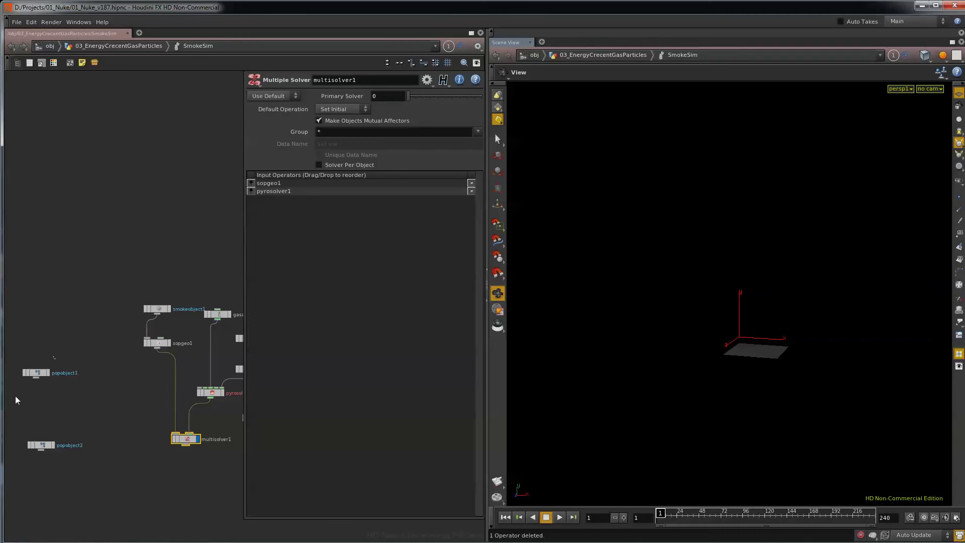
click(41, 445)
middle_drag(85, 446, 63, 435)
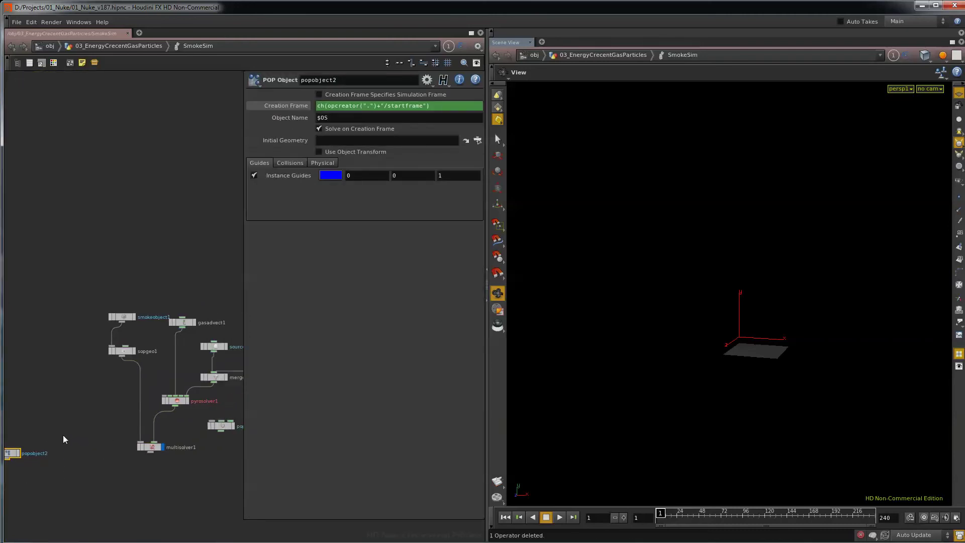
key(Delete)
scroll(62, 447, up, 3)
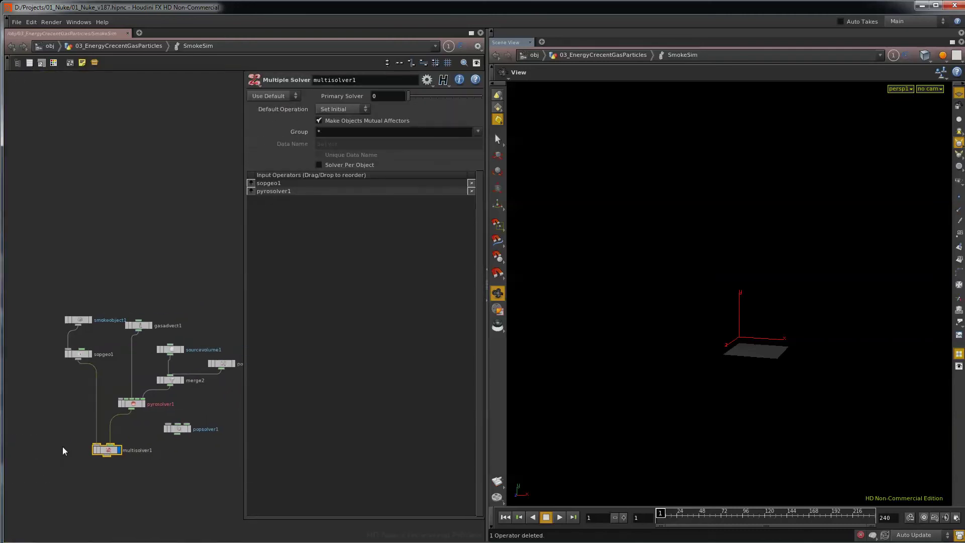
middle_drag(169, 420, 113, 436)
- Move smokeobject1 above sopgeo1 and rename sopgeo1 to Geometry
click(78, 300)
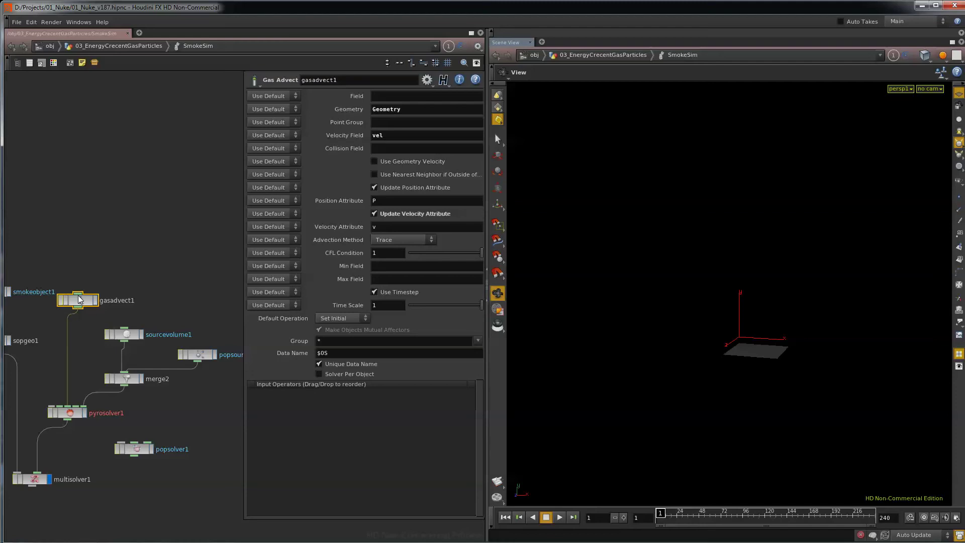
middle_drag(121, 343, 184, 322)
drag(53, 326, 29, 385)
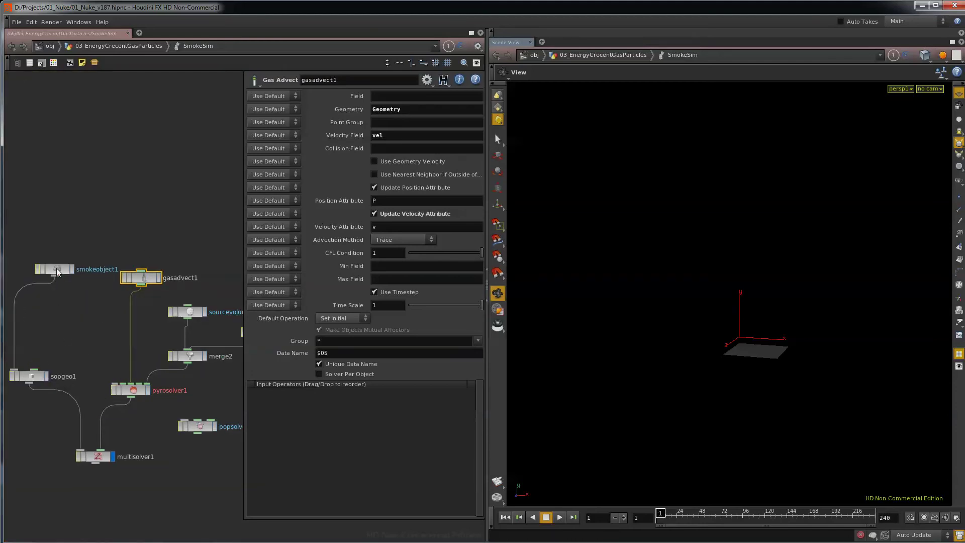
drag(57, 271, 30, 330)
click(29, 376)
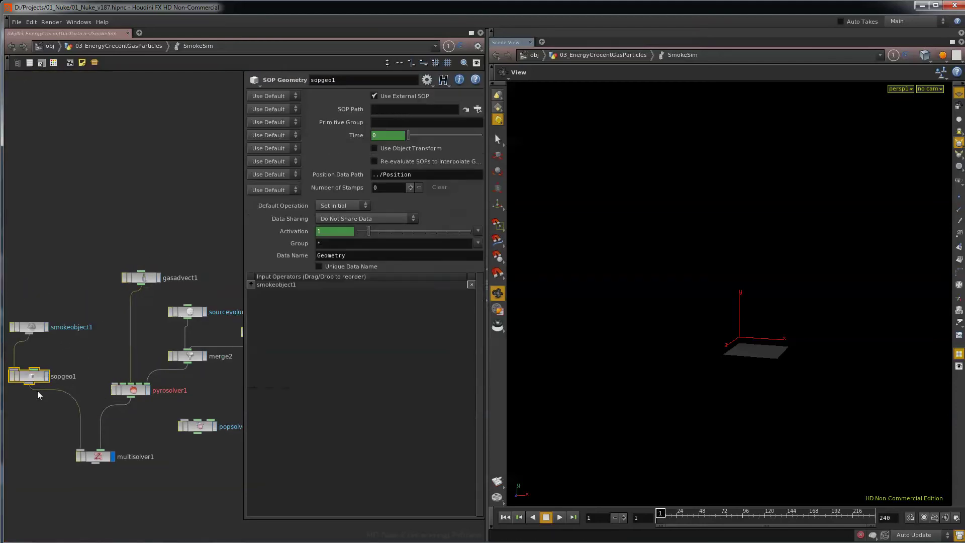
double_click(63, 376)
text(F)
text(Geom)
text(etry)
key(Return)
- Review the popsource1 and sourcevolume1 settings and shrink the parameter pane
middle_drag(125, 339, 66, 342)
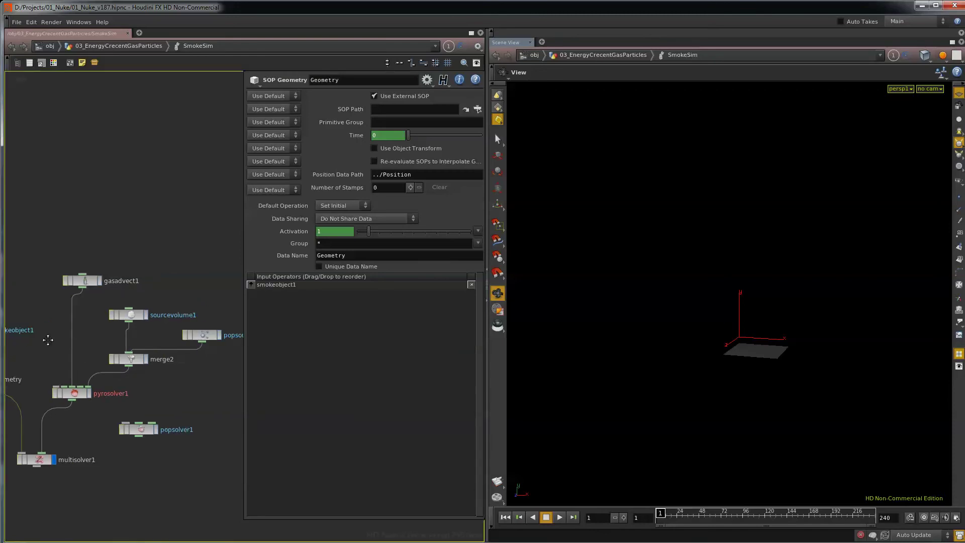
click(202, 335)
middle_drag(207, 391, 136, 385)
click(135, 298)
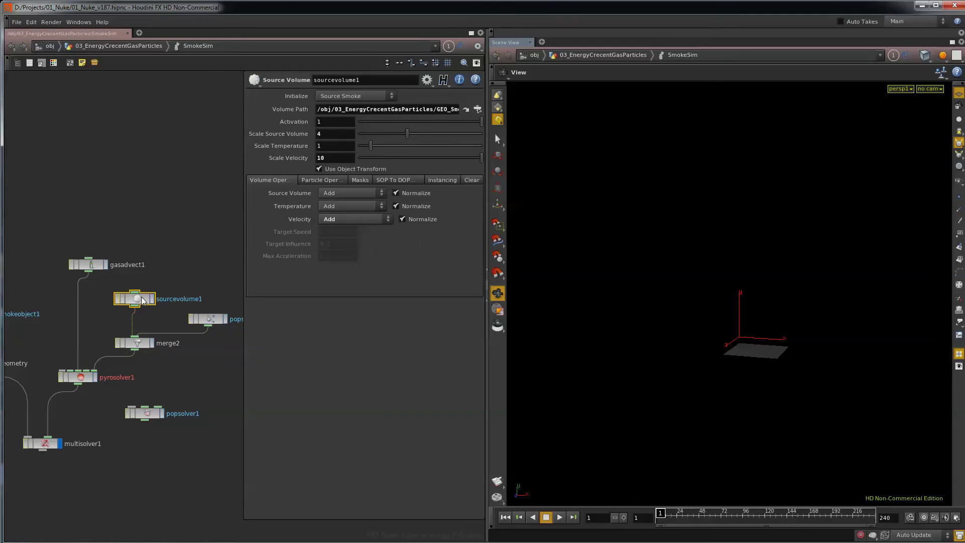
middle_drag(212, 264, 198, 262)
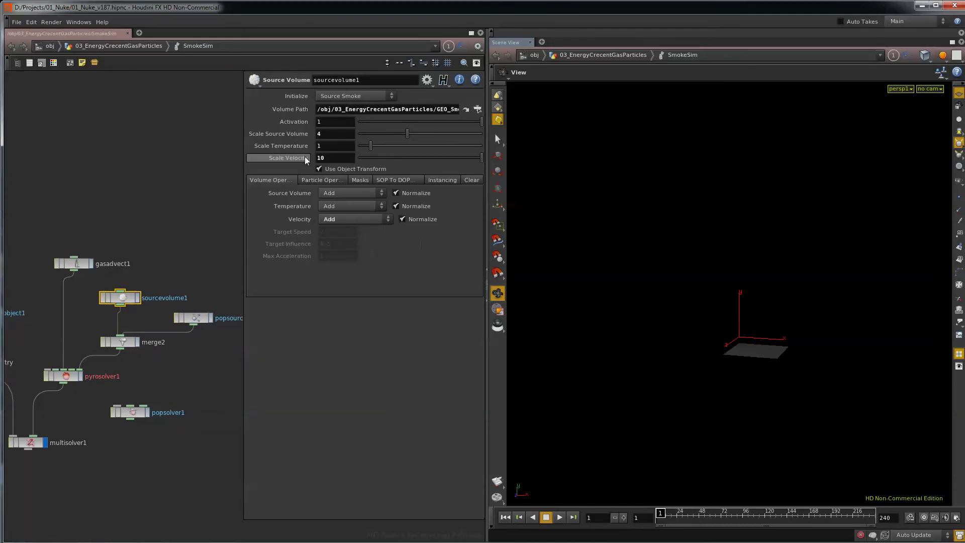
drag(245, 516, 258, 493)
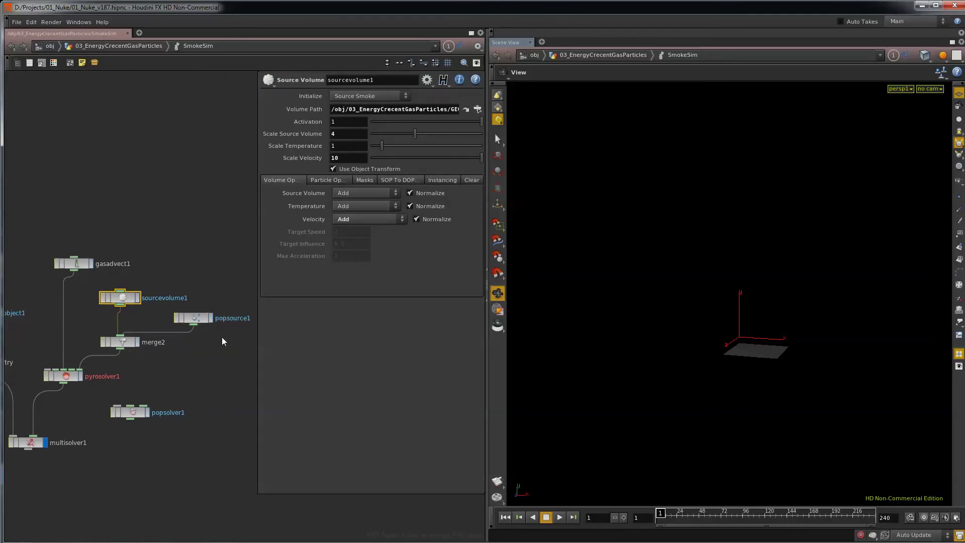
click(63, 376)
middle_drag(134, 387, 189, 365)
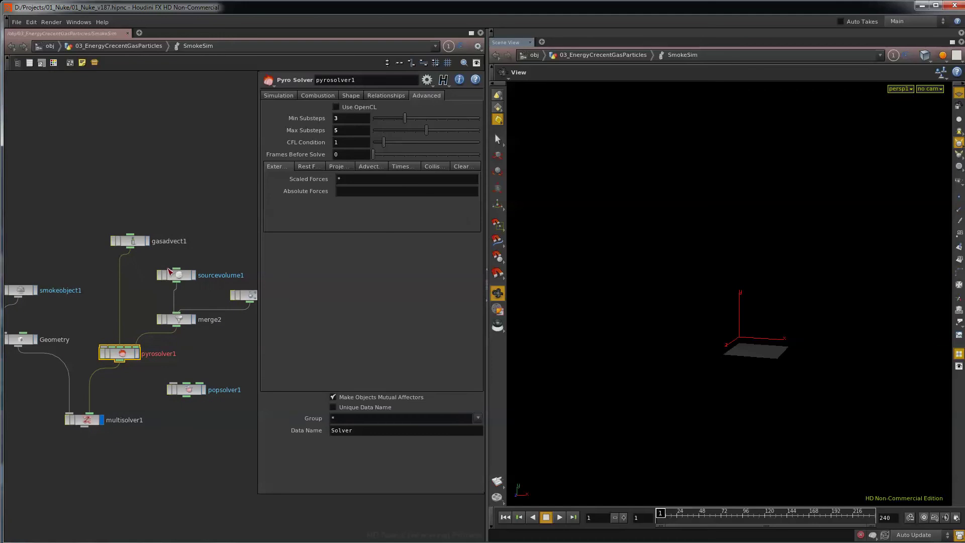
- Compare the gasadvect1, popsolver1 and multisolver1 settings, ending on pyrosolver1
click(137, 244)
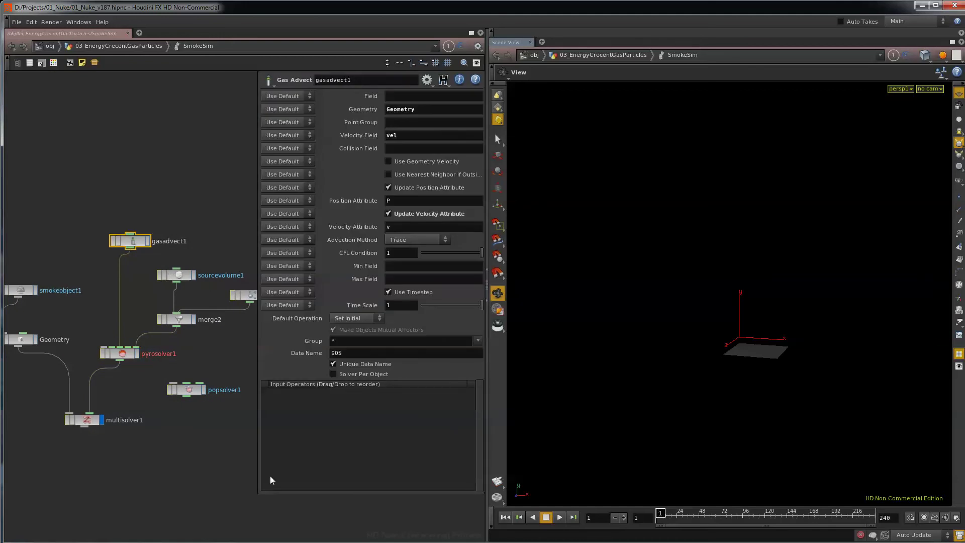
click(186, 390)
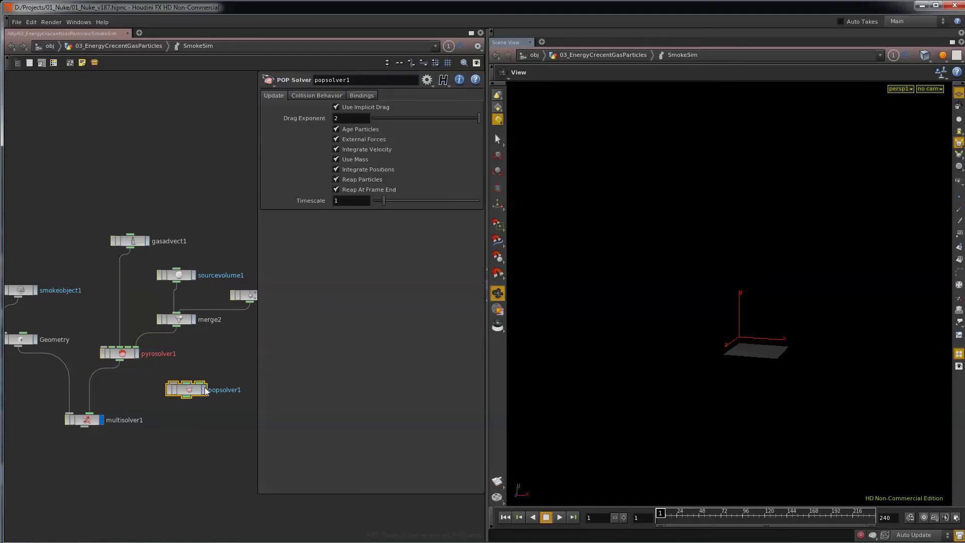
click(133, 243)
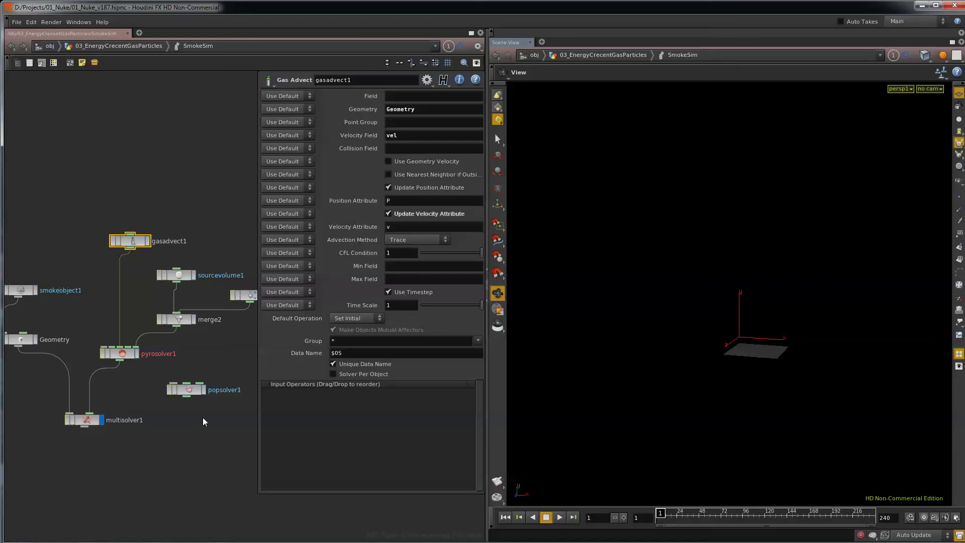
click(191, 391)
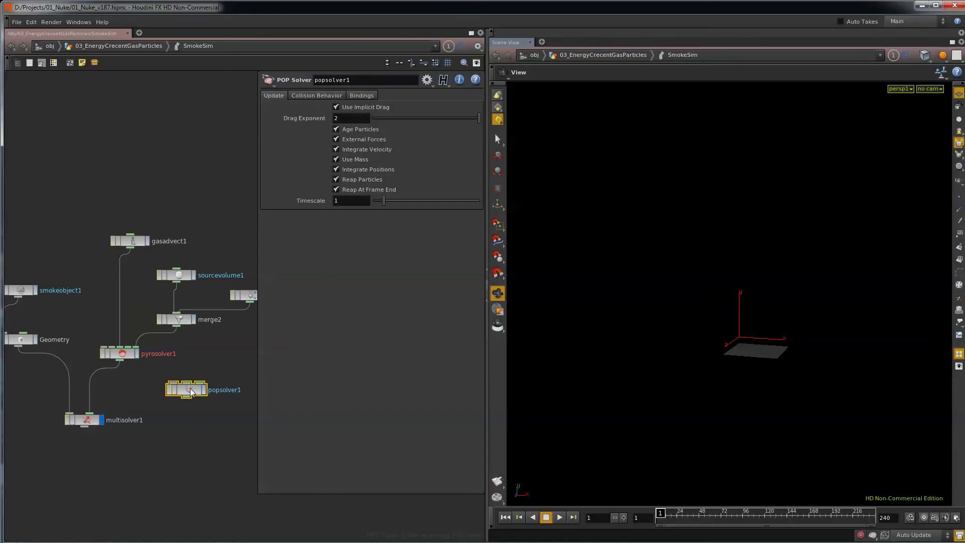
click(131, 420)
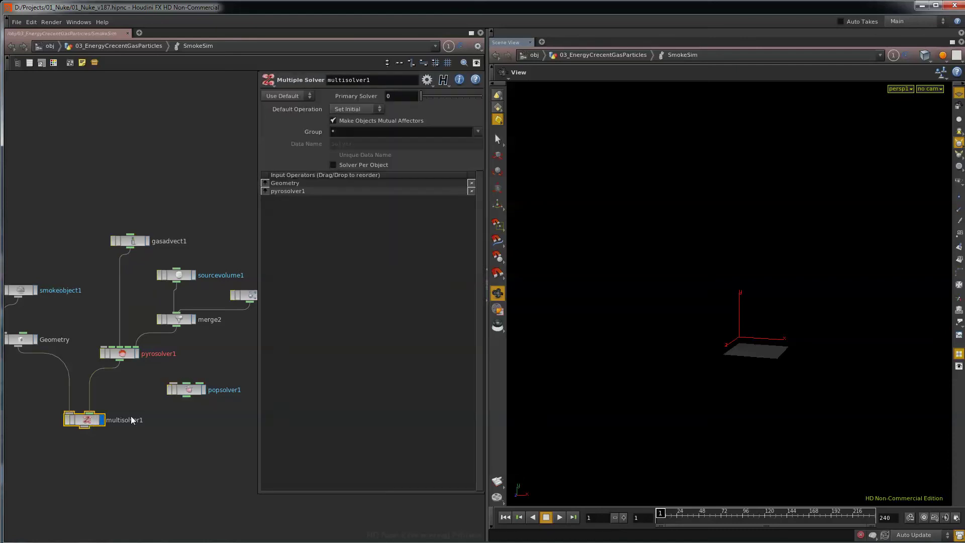
click(194, 390)
click(84, 420)
click(122, 355)
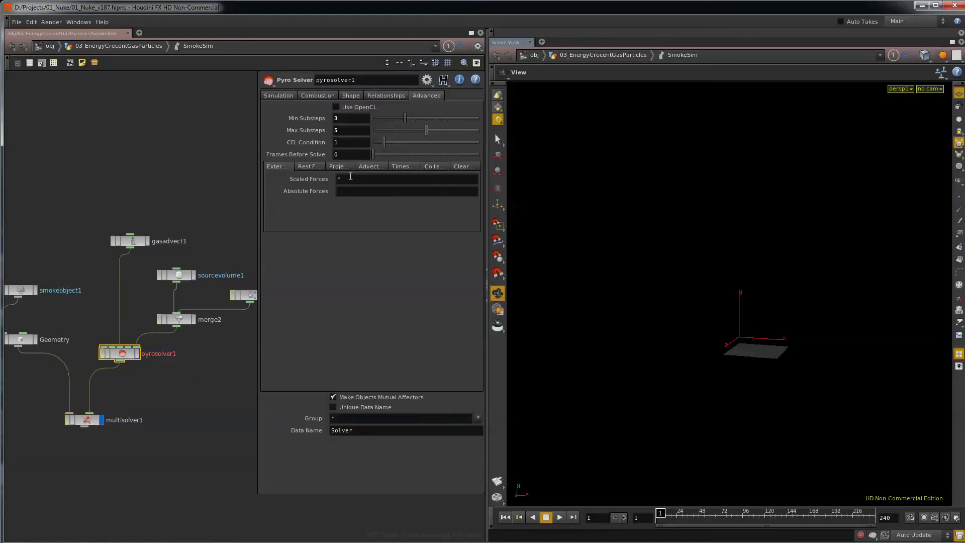
- Browse pyrosolver1's combustion, shape, relationship and advanced tabs, ending on Turbulence 10, Confinement 1, Swirl Size 3
click(321, 93)
click(354, 94)
click(381, 95)
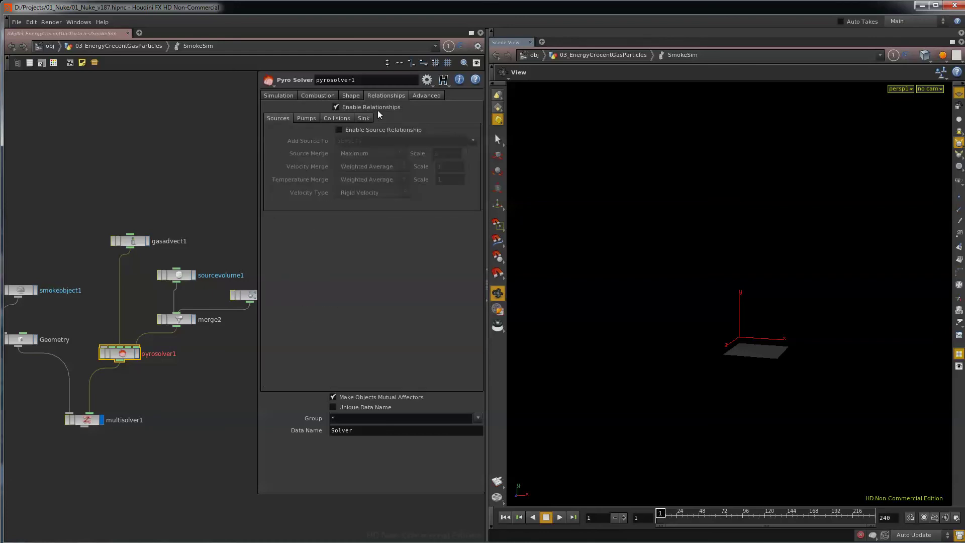
click(427, 96)
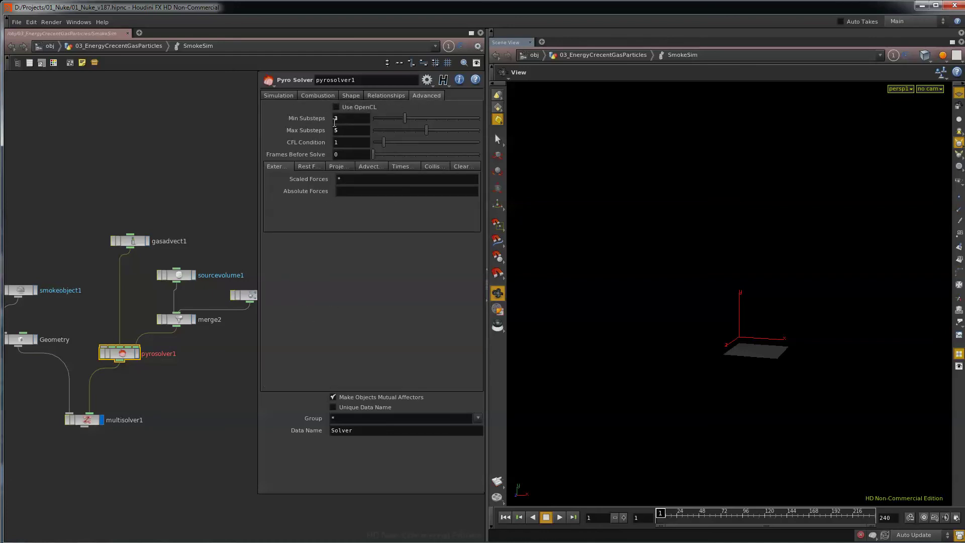
click(333, 97)
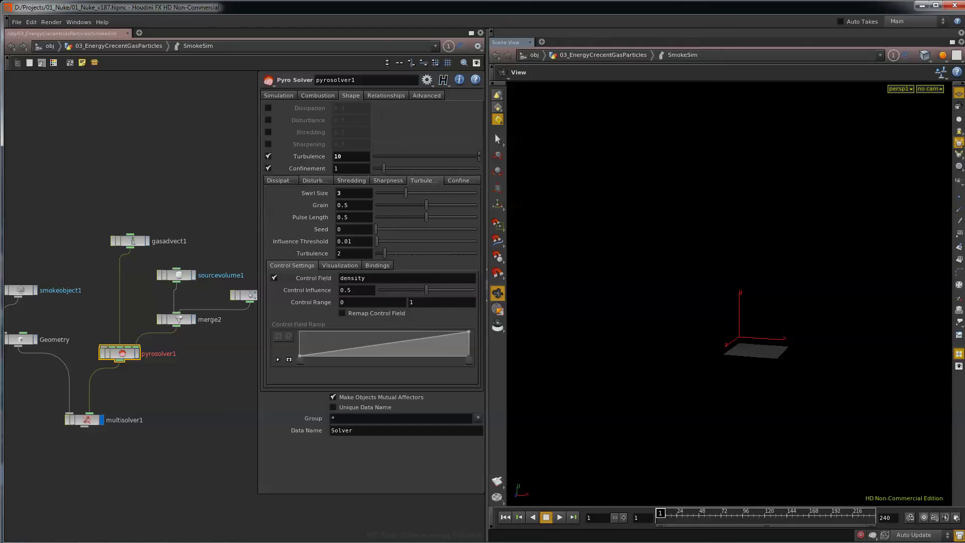
- In Nuke, view the Read24 gas render's alpha channel and step through its frames
key(alt+Tab)
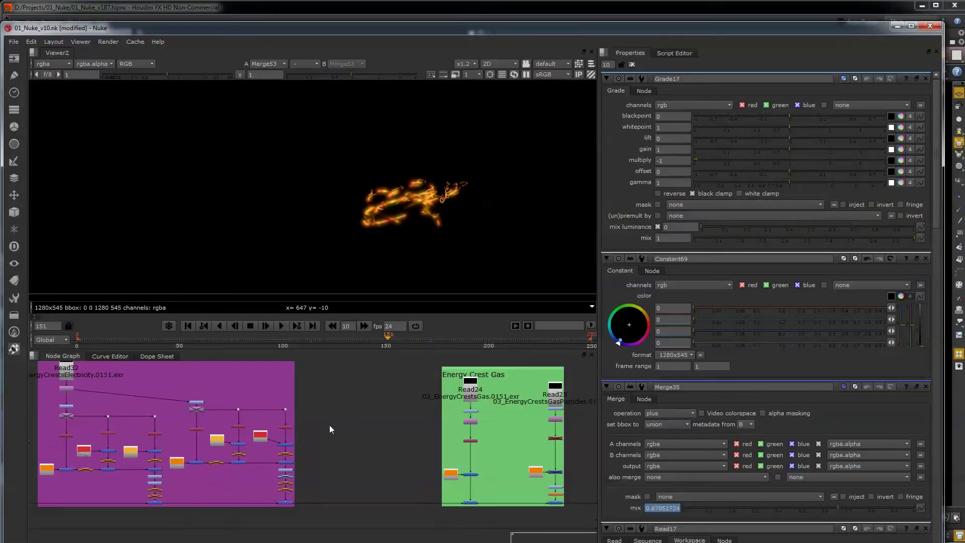
middle_drag(330, 424, 298, 396)
key(1)
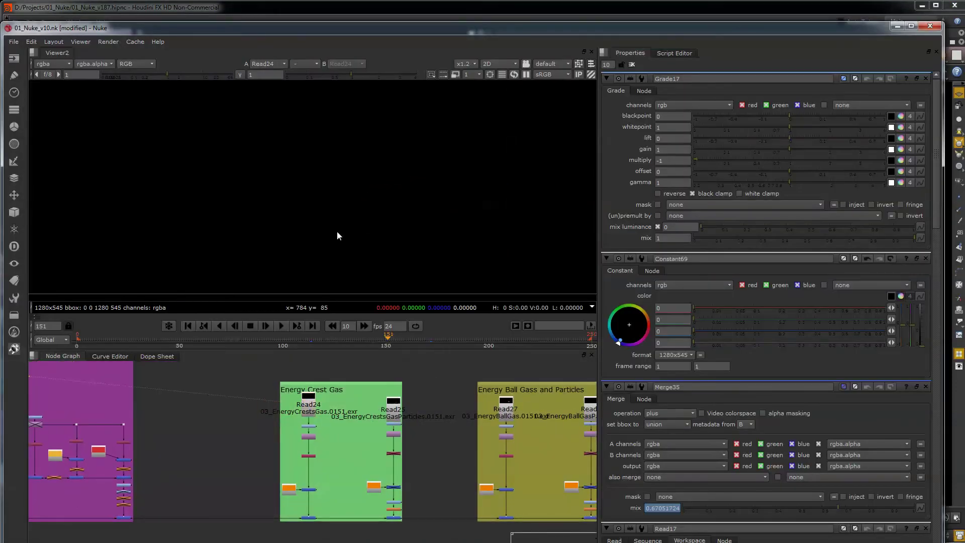
key(a)
drag(389, 340, 461, 340)
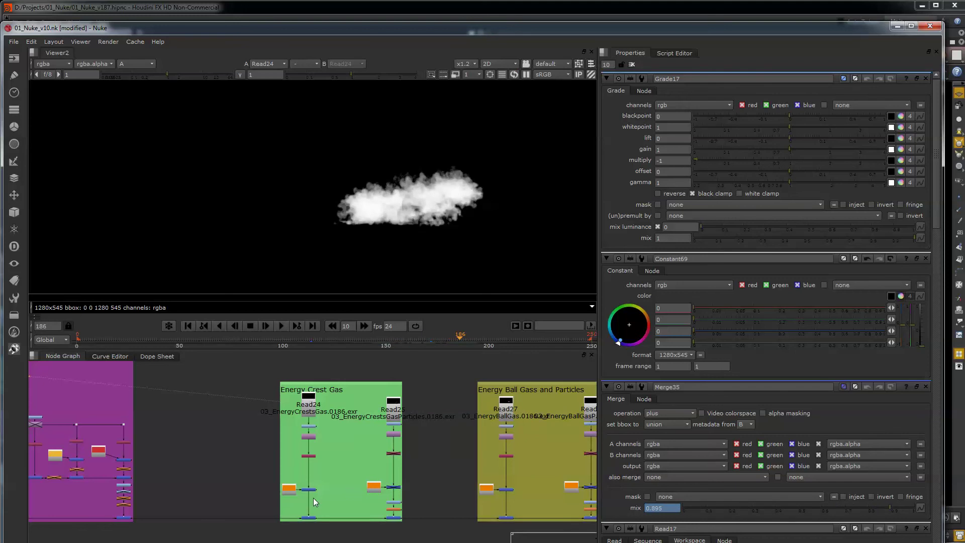
- View the crest gas multiply, Merge67 and Merge68 outputs in RGB
scroll(316, 503, up, 2)
click(312, 454)
key(1)
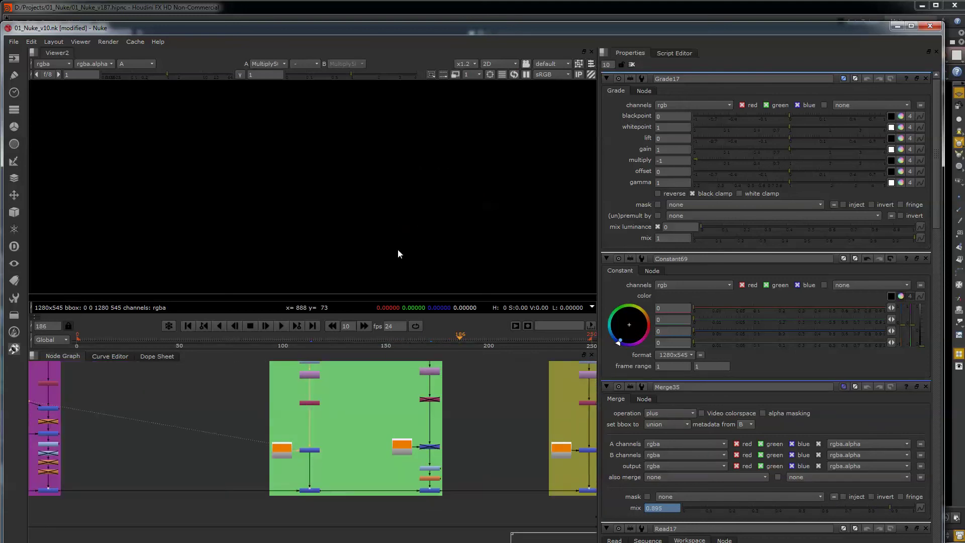
key(a)
click(310, 490)
key(1)
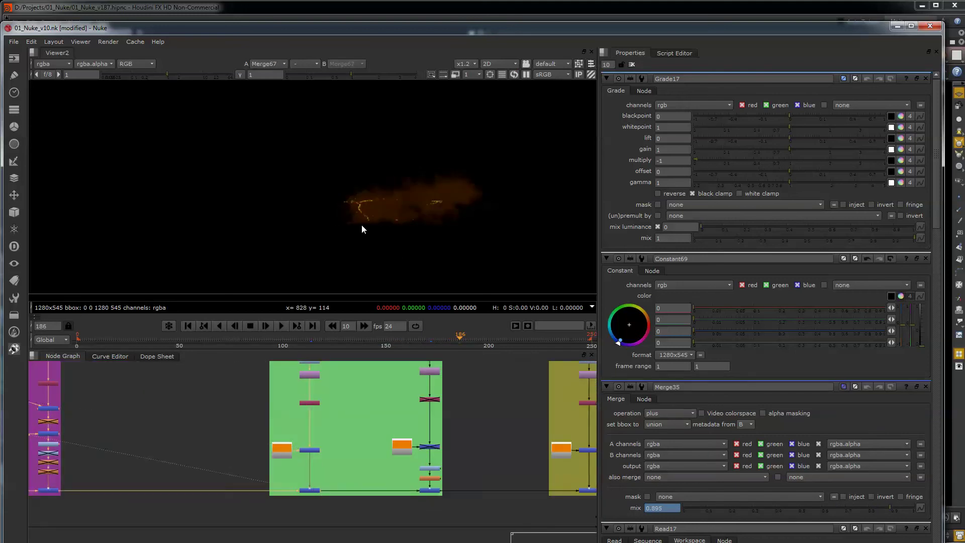
click(433, 490)
key(1)
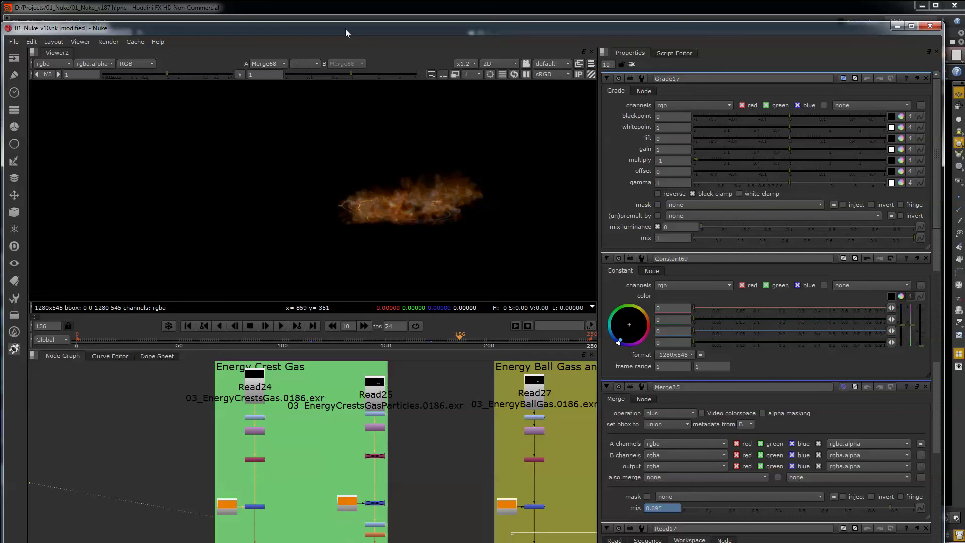
- Back in Houdini, inspect the 03_EnergyGas_Sim cache, delete1, and attribwrangle1's speed-threshold code
click(272, 8)
click(130, 47)
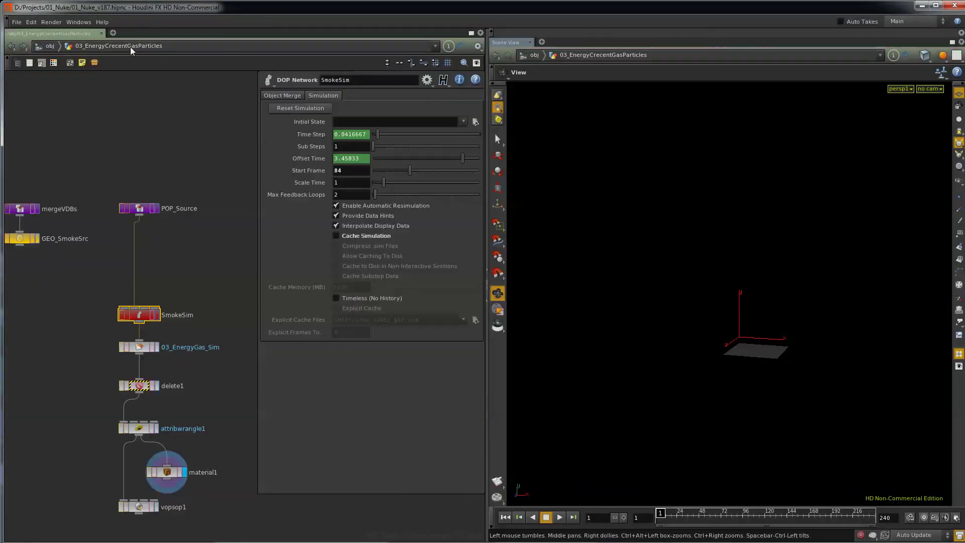
click(147, 349)
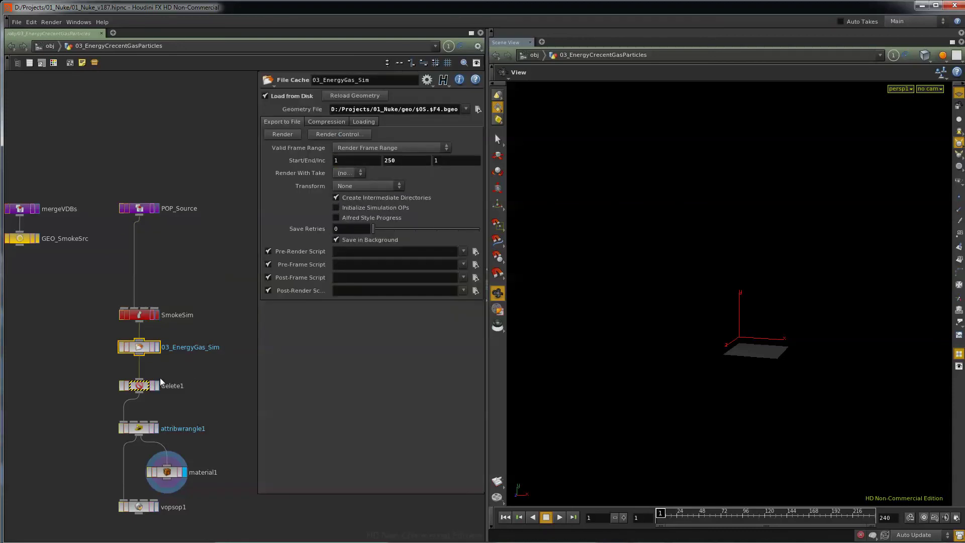
click(154, 386)
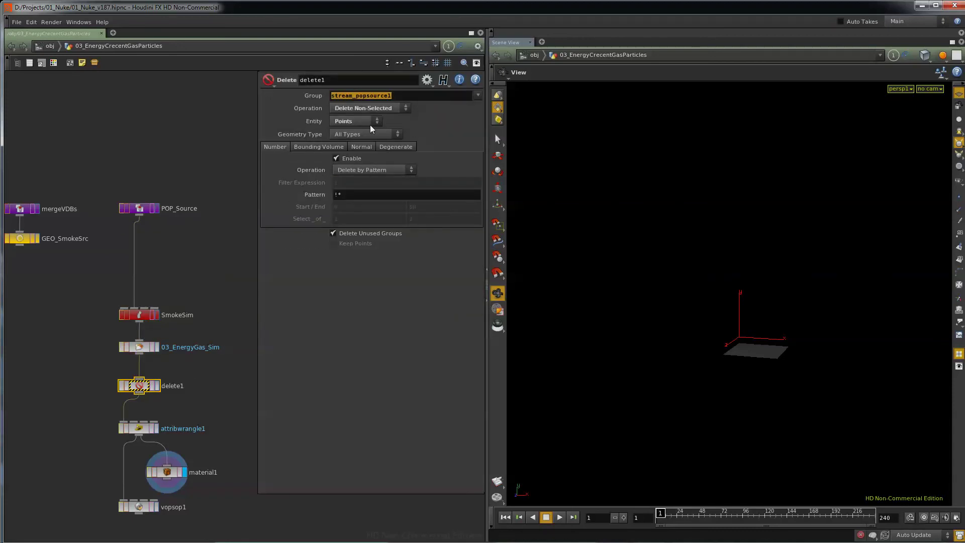
click(138, 430)
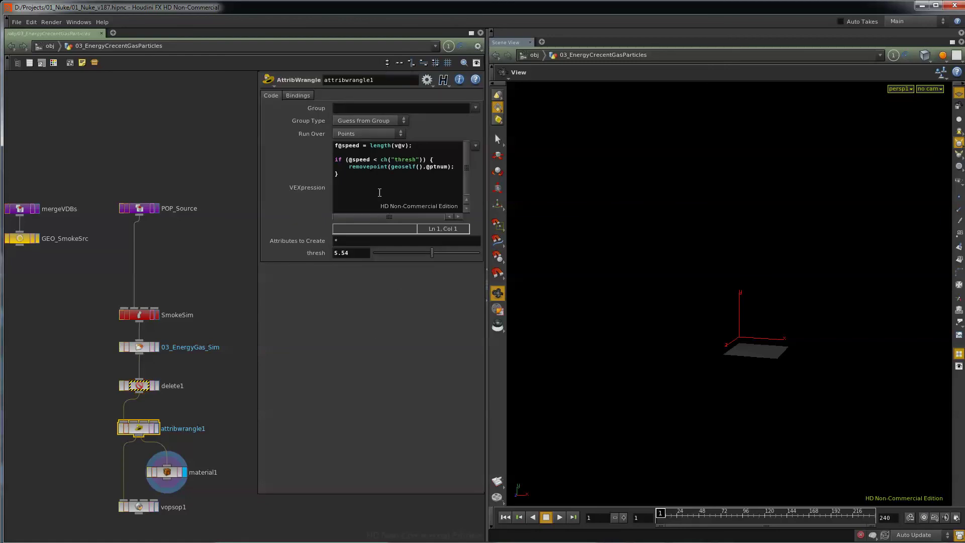
drag(368, 177, 319, 145)
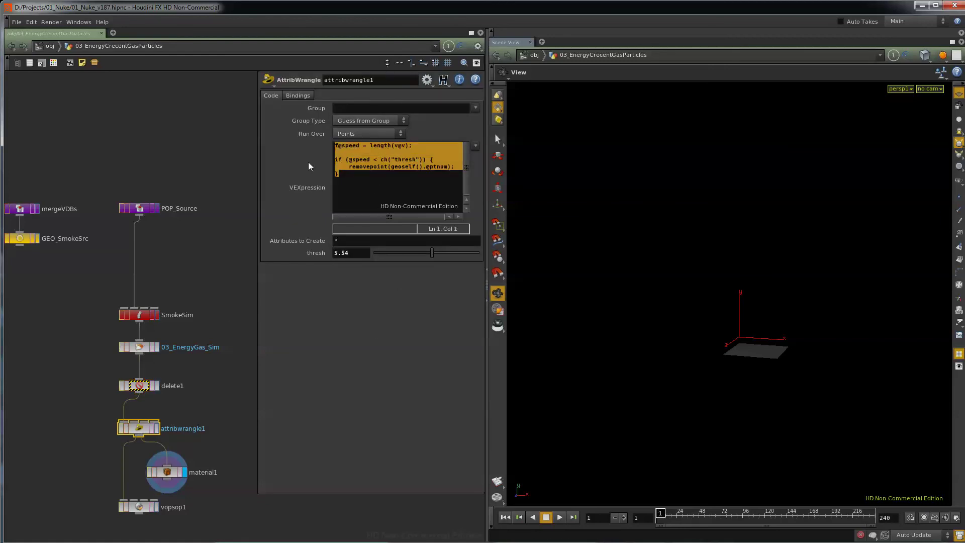
- Look inside vopsop1, then return via the path bar to /obj
click(141, 508)
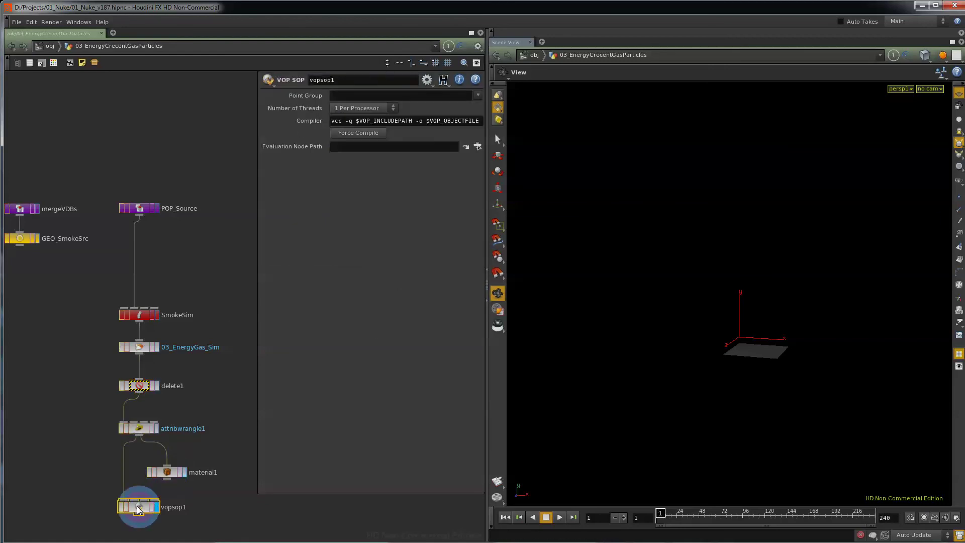
double_click(139, 508)
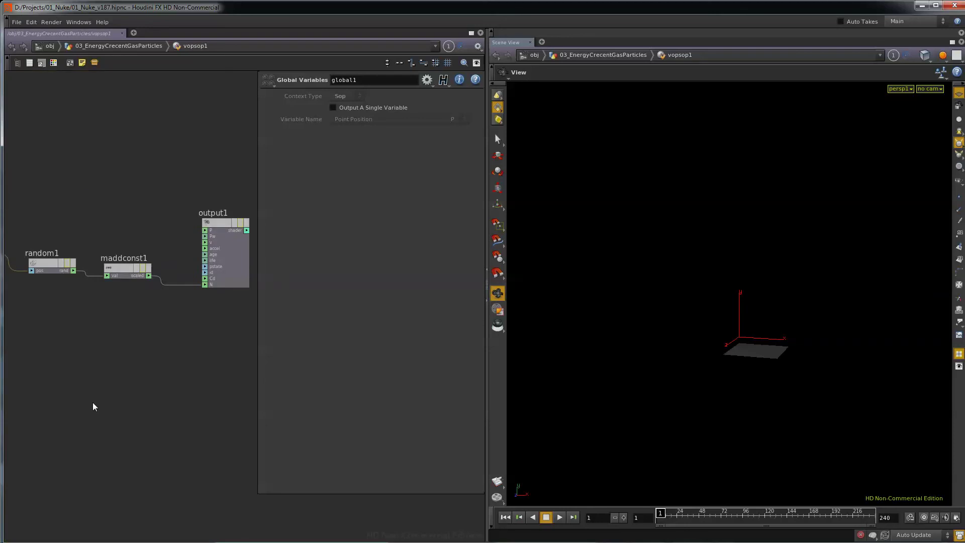
click(127, 47)
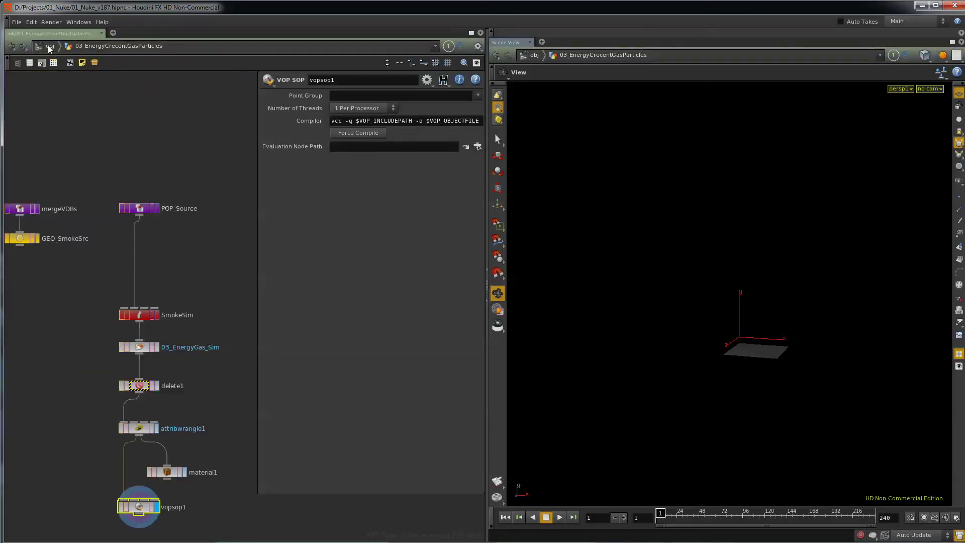
click(49, 46)
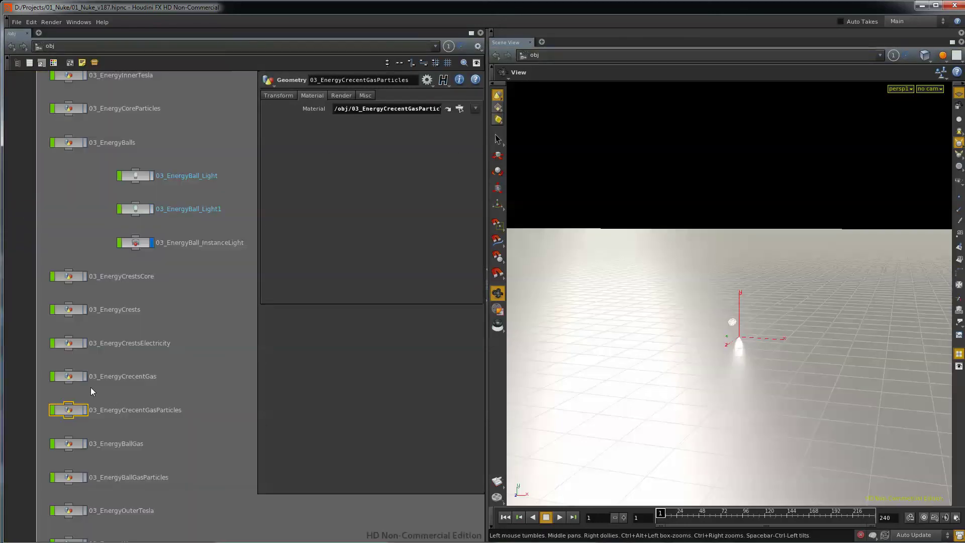
- Inside 03_EnergyCrecentGas, colour the 03_EnergyGas_Sim node green and check delete1's settings
double_click(70, 376)
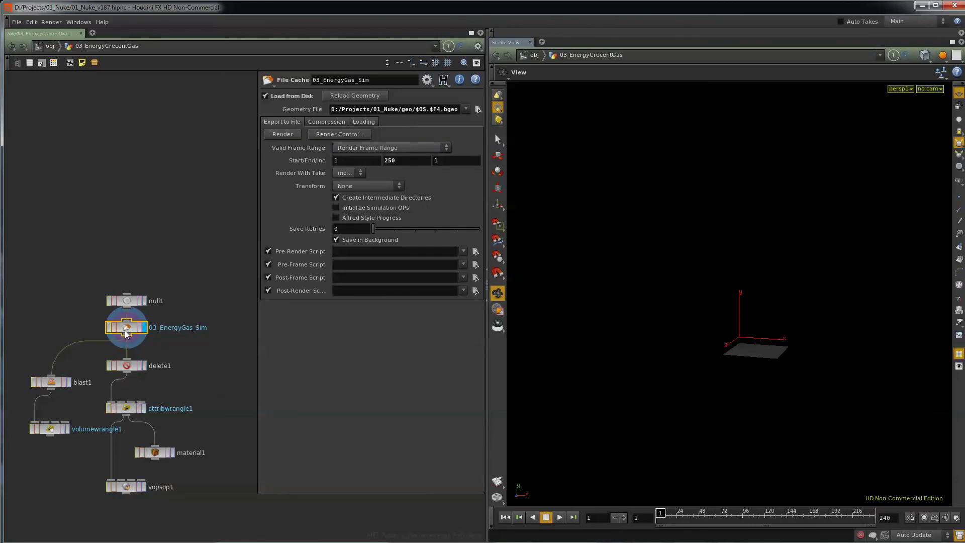
key(c)
click(34, 511)
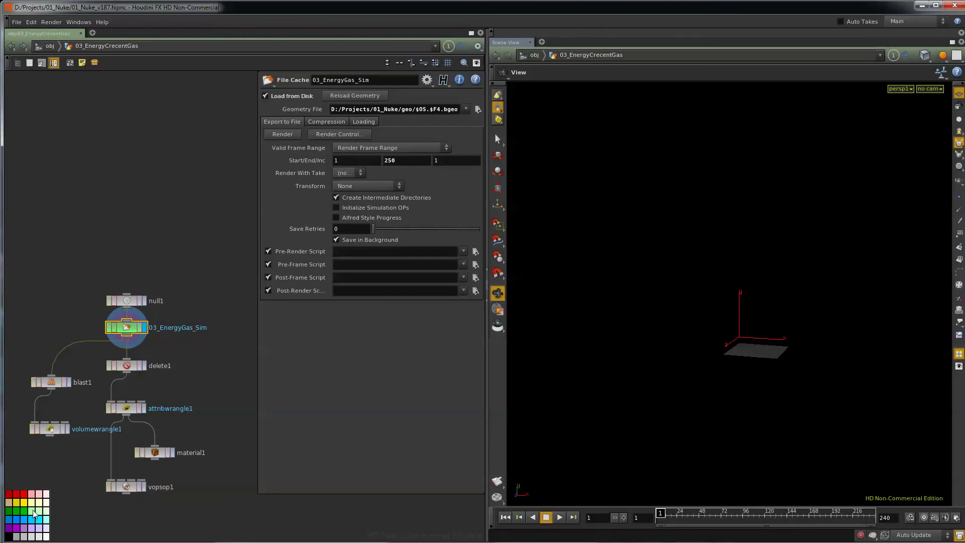
key(c)
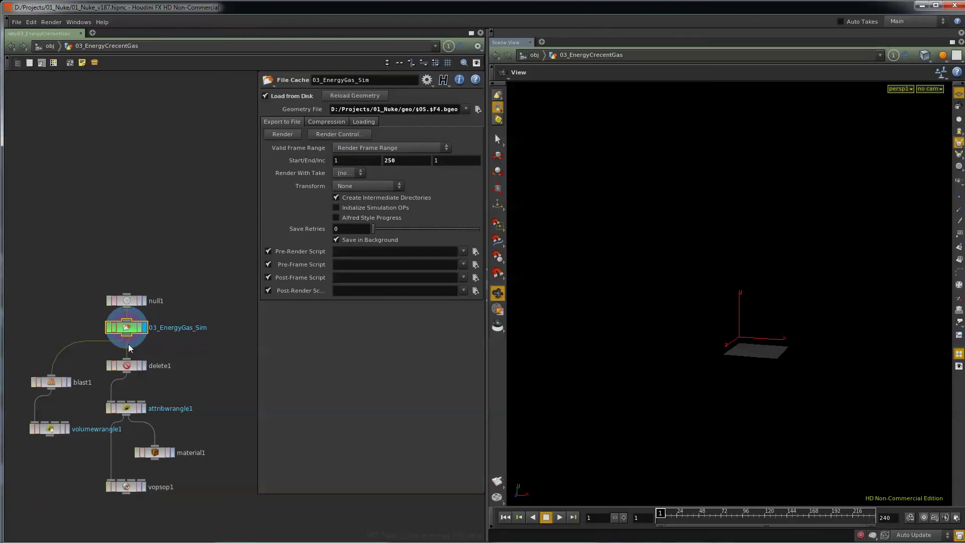
click(127, 365)
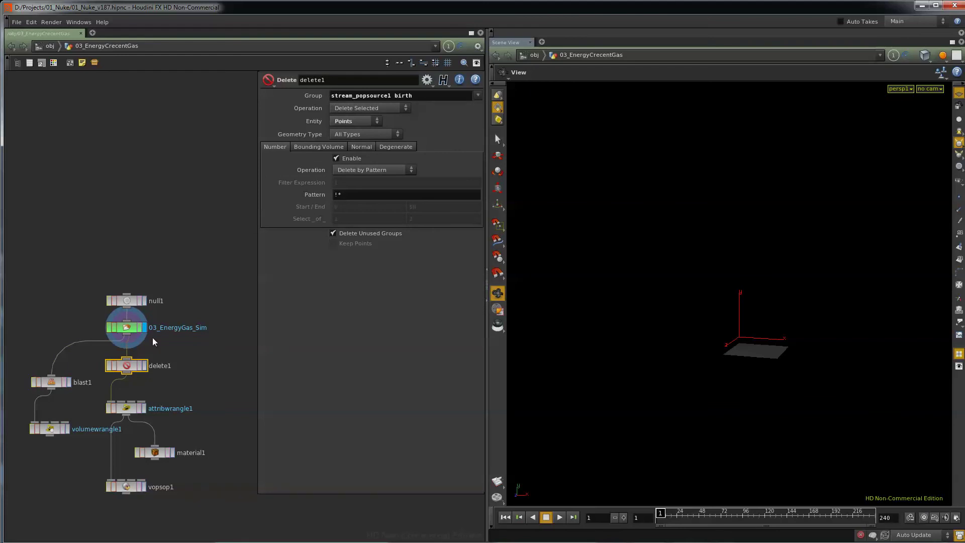
- At the object level, box-select the five crest and crescent objects
click(50, 45)
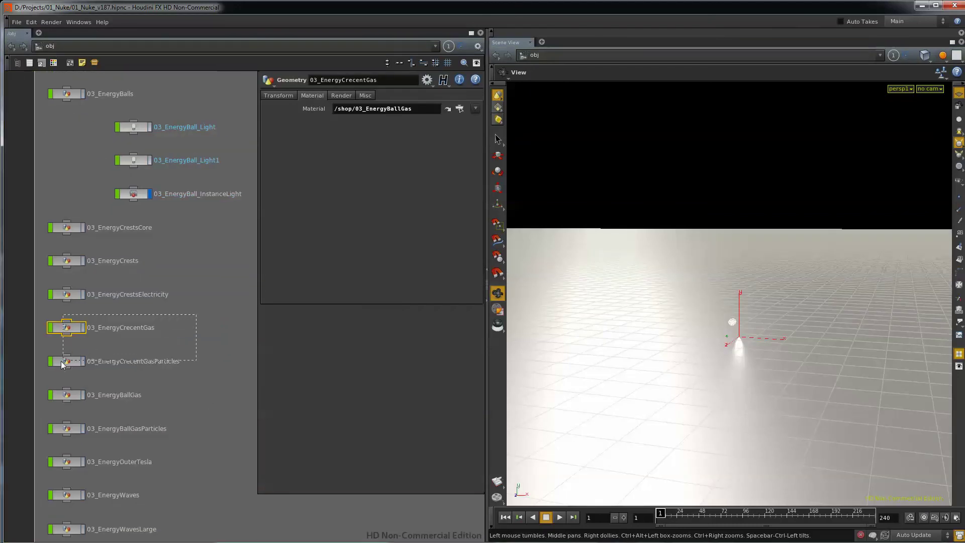
drag(61, 361, 61, 362)
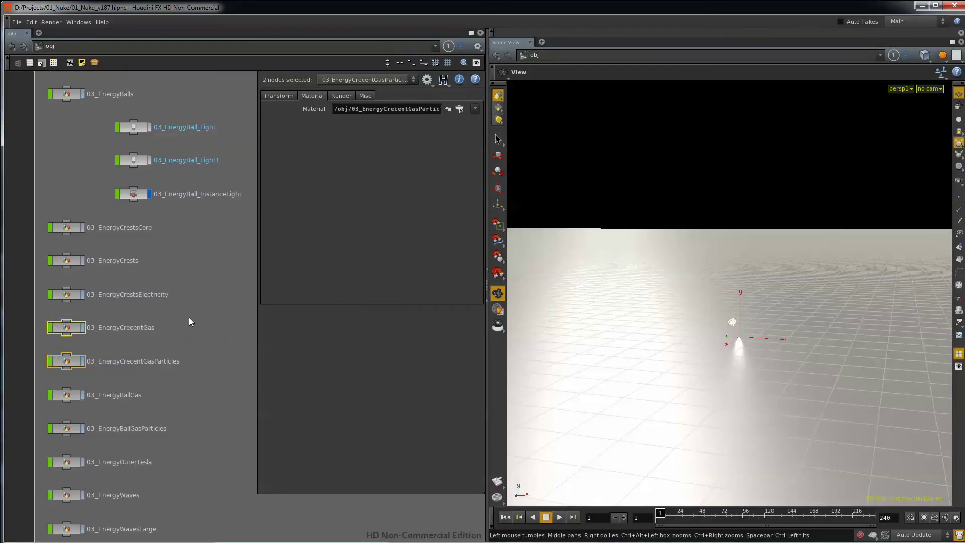
drag(198, 218, 44, 373)
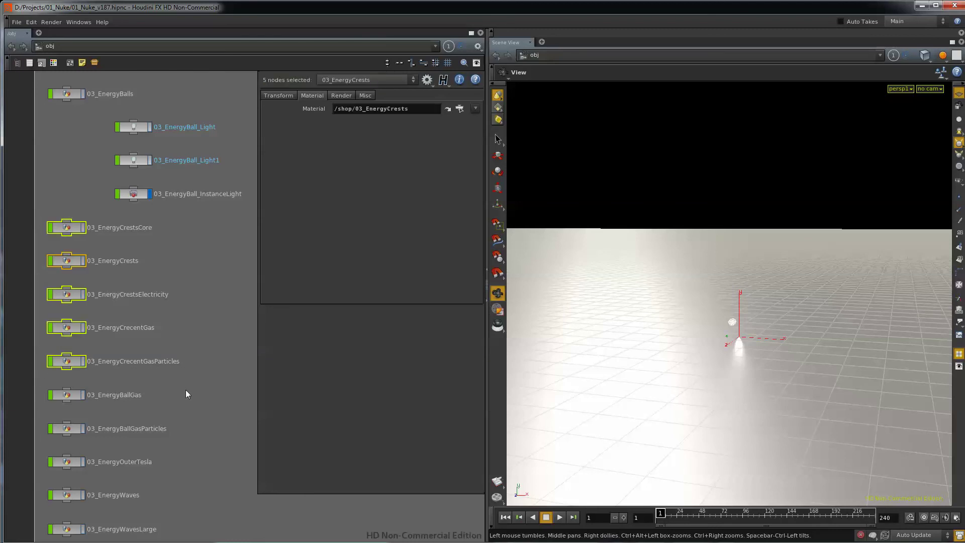
- In Nuke's Energy Ball group, view Read27 and Read9, scrubbing frames 186–198, ending on Read27's smoke
key(alt+Tab)
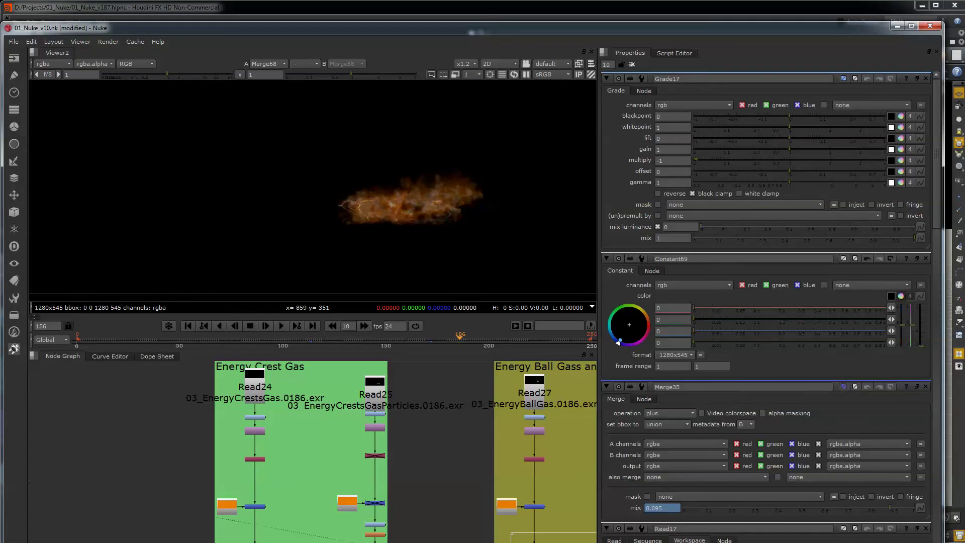
middle_drag(436, 475, 156, 461)
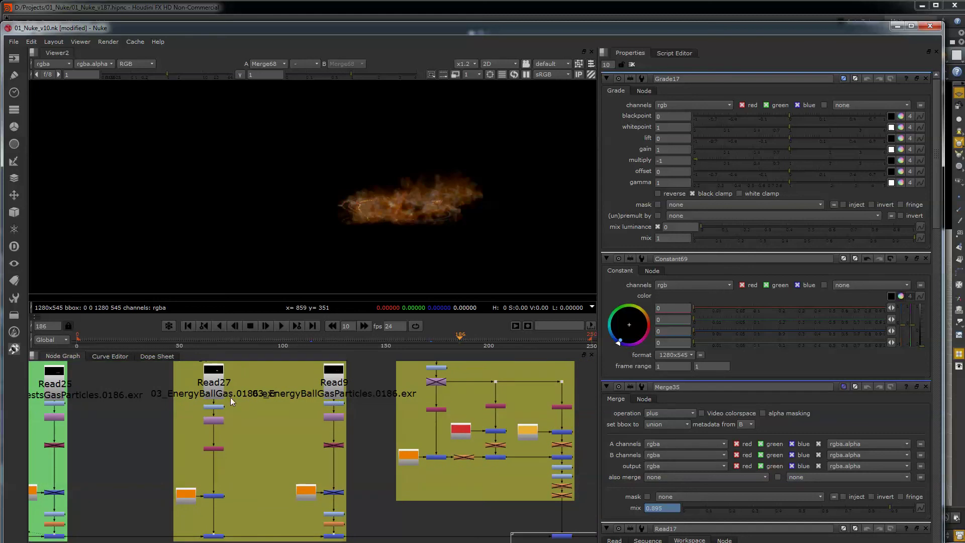
click(222, 379)
key(1)
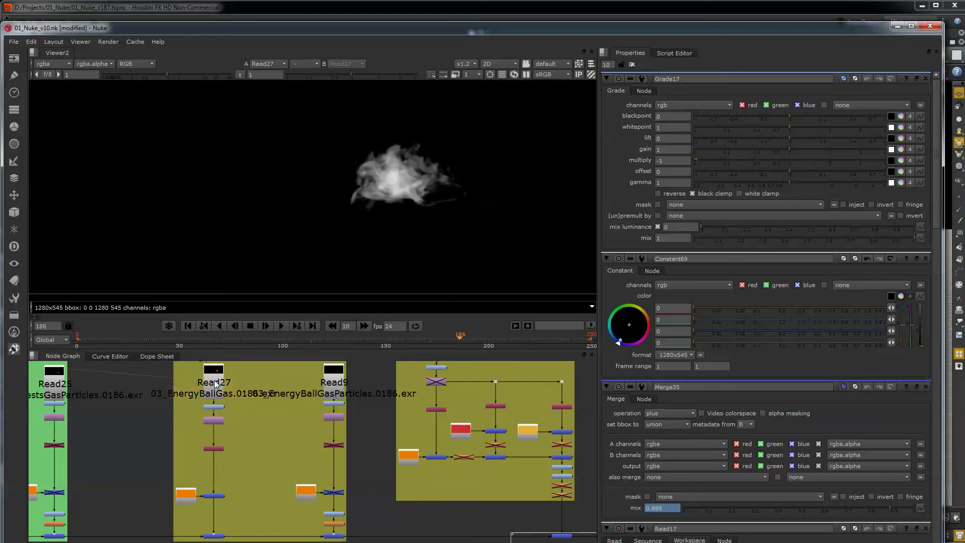
click(330, 383)
key(1)
mouse_move(440, 338)
mouse_down()
mouse_move(425, 338)
mouse_move(484, 336)
mouse_move(434, 339)
mouse_move(456, 338)
mouse_up()
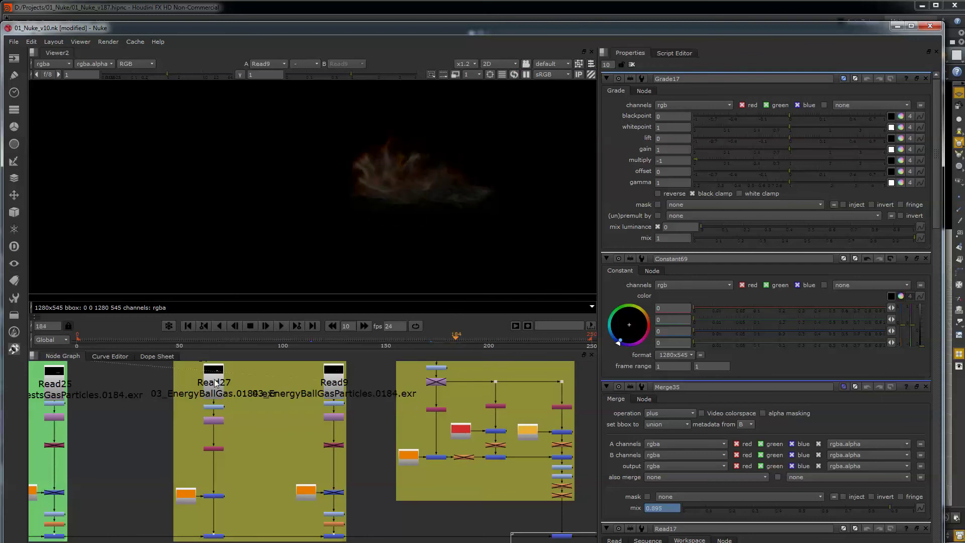
key(1)
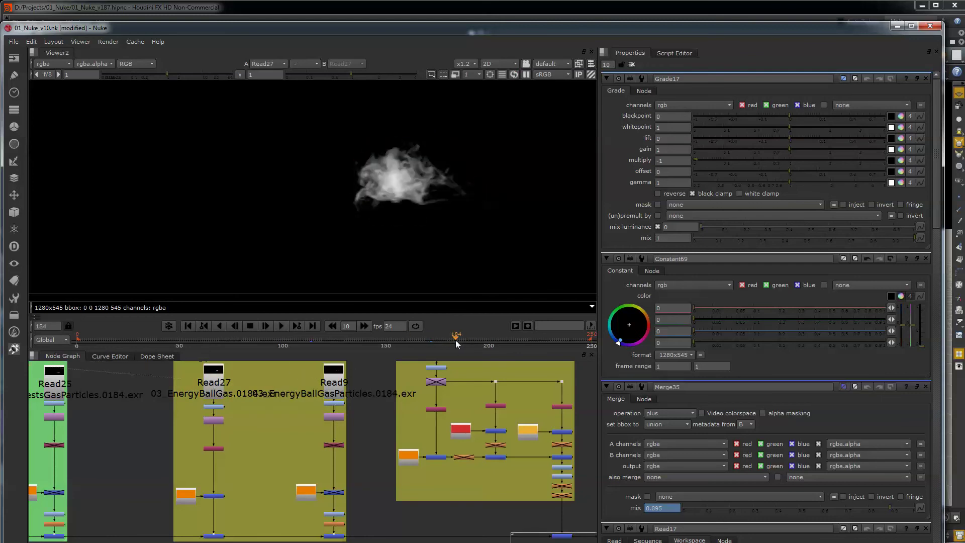
drag(455, 339, 433, 340)
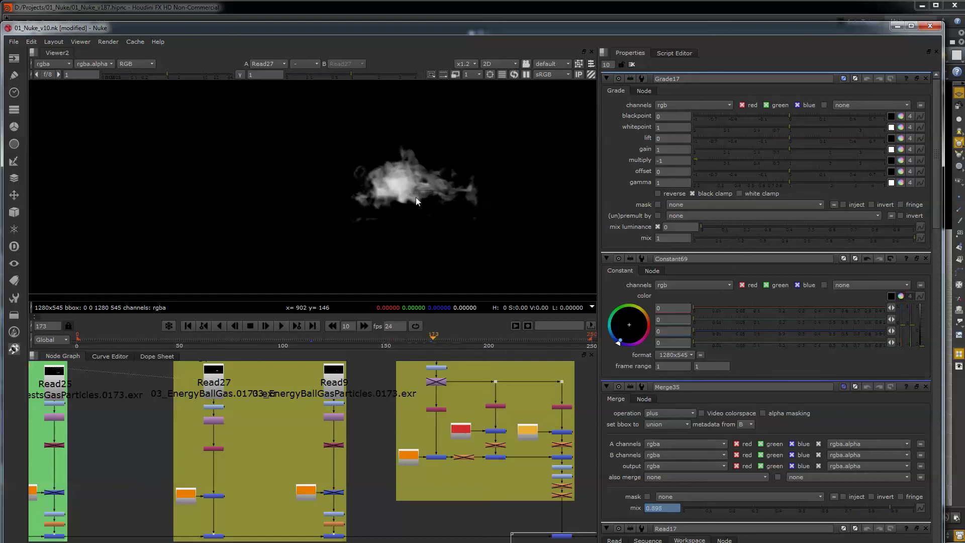